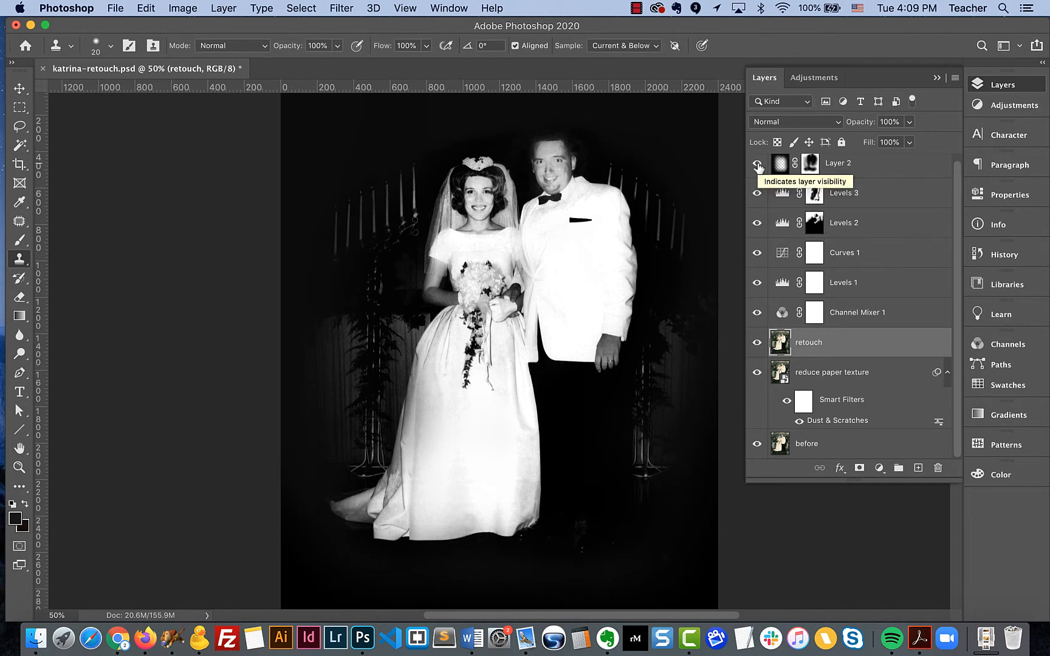
Compare the photo with and without Layer 2 and Levels 3, and select the Levels 3 layer.
left_click(757, 165)
left_click(757, 164)
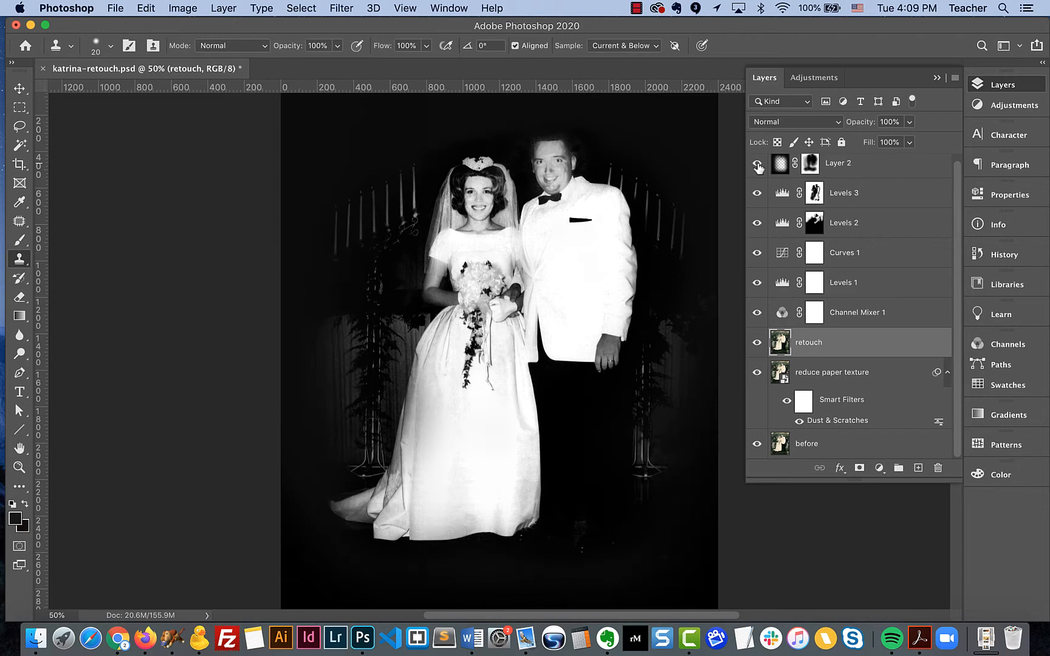
left_click(757, 193)
left_click(757, 194)
double_click(847, 193)
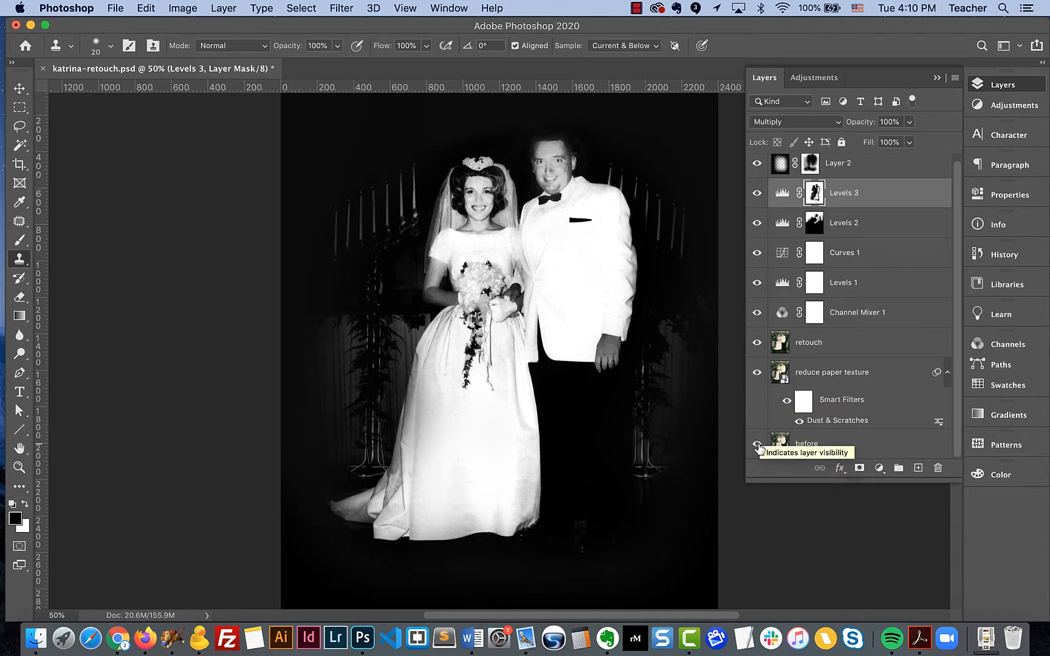
left_click(756, 162)
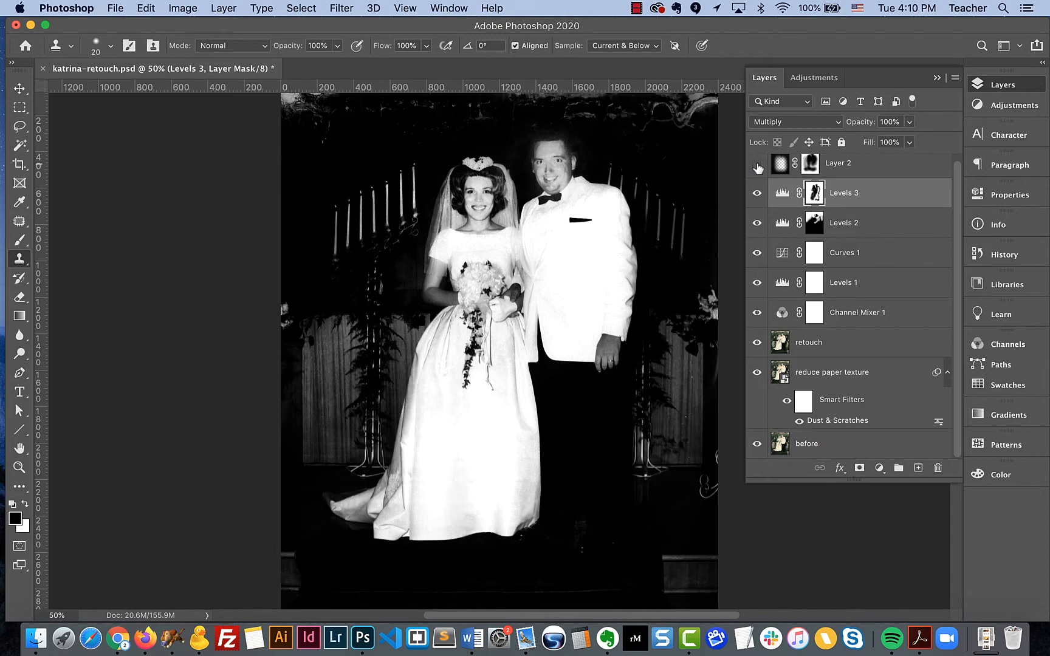
left_click(757, 163)
left_click(756, 194)
left_click(756, 194)
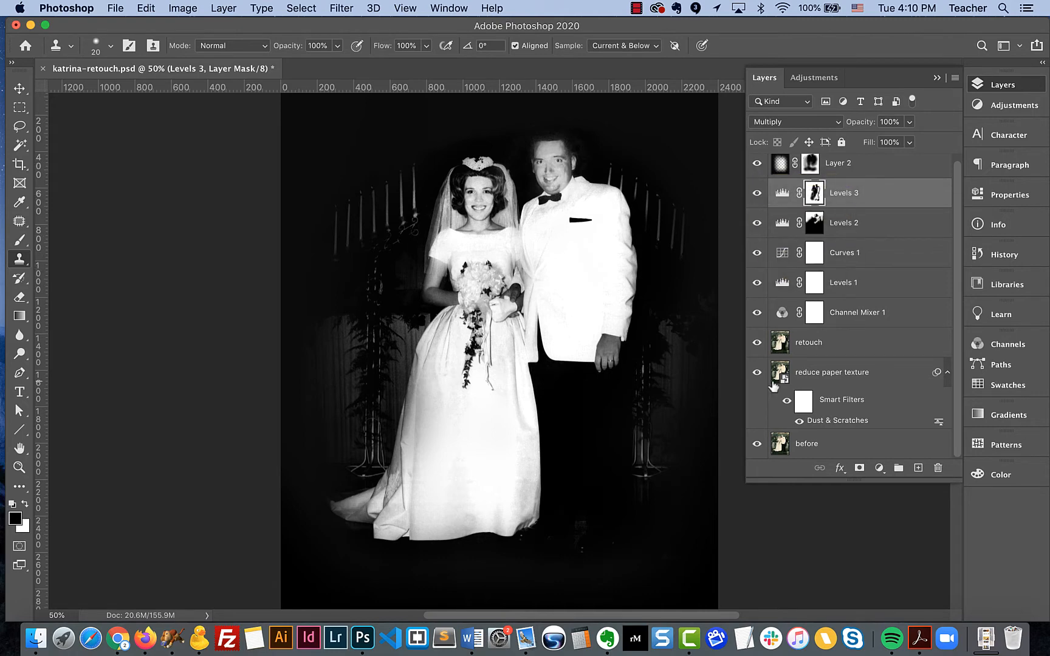
Compare the finished retouch with the original photo, leaving only the before layer visible.
left_click(756, 447, "alt")
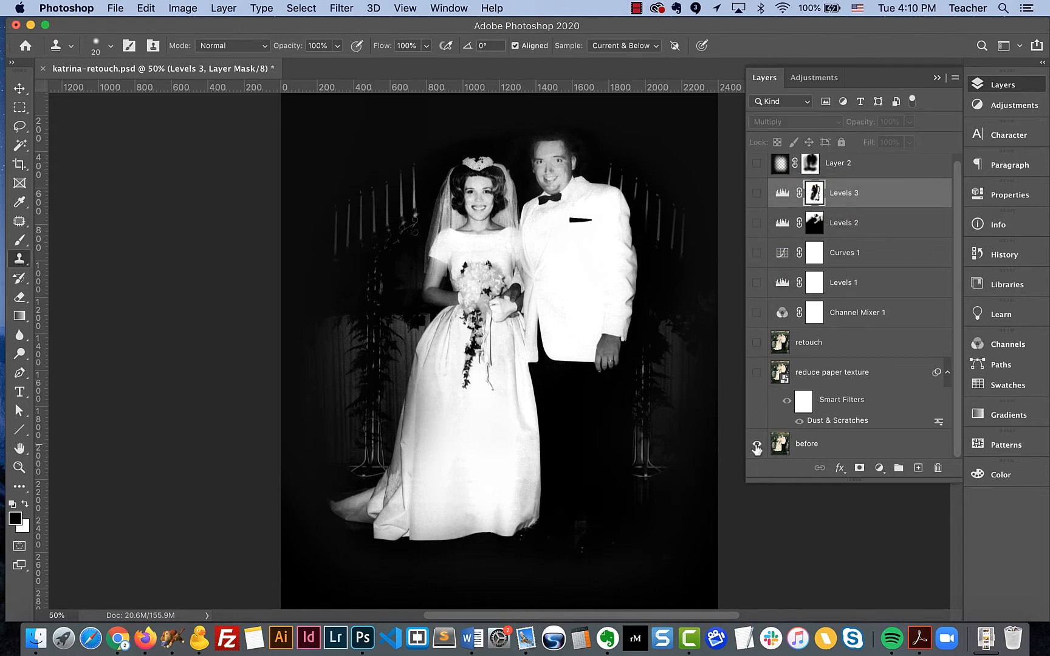
left_click(756, 447, "alt")
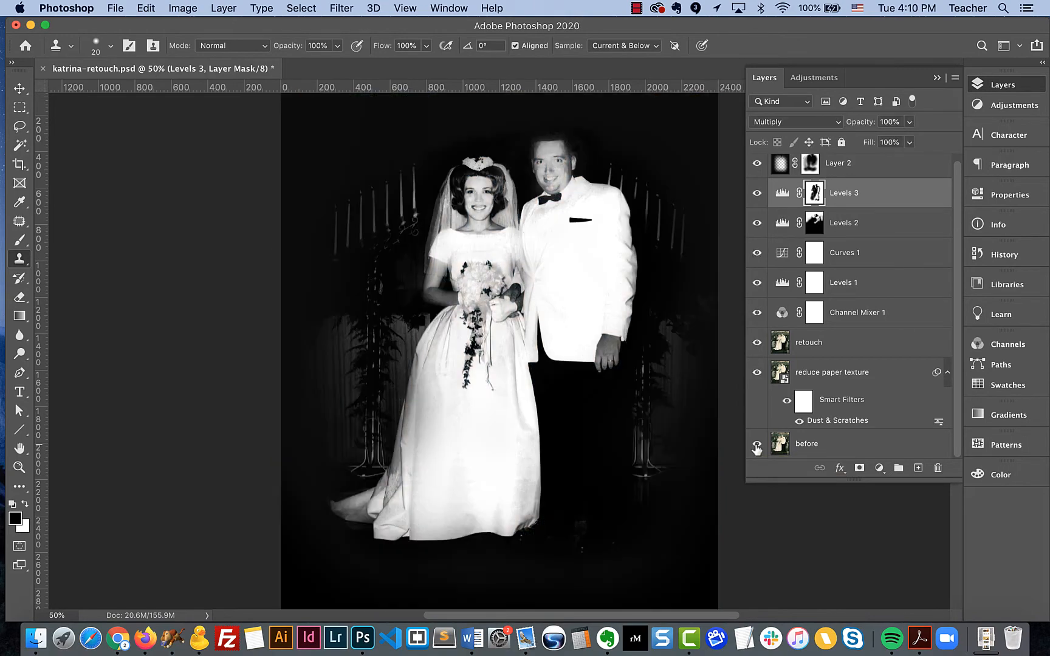
left_click(756, 447, "alt")
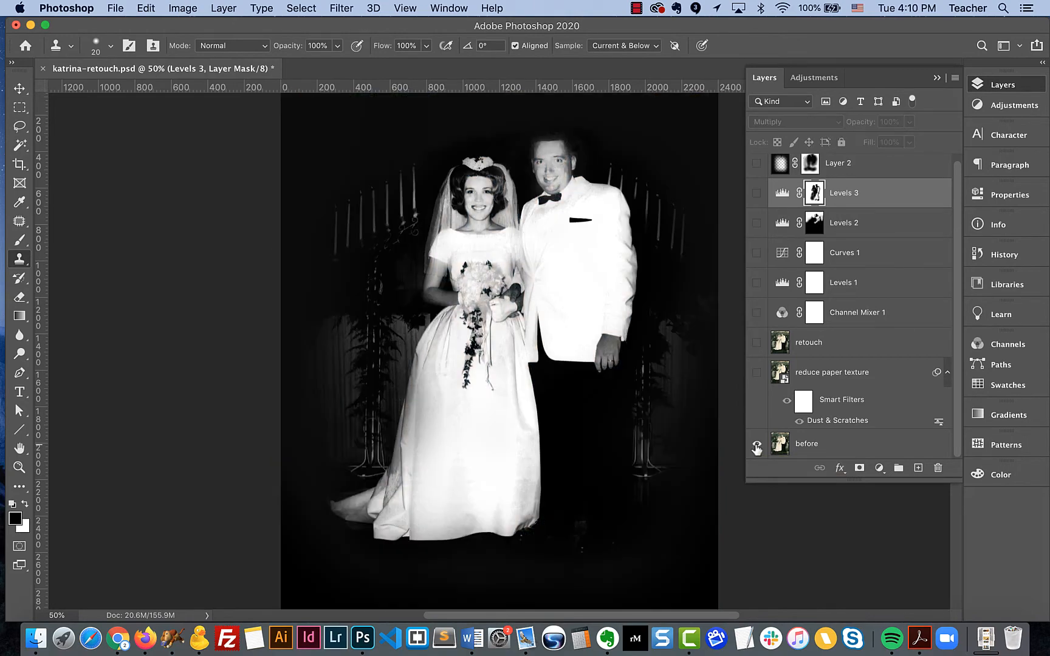
left_click(757, 447, "alt")
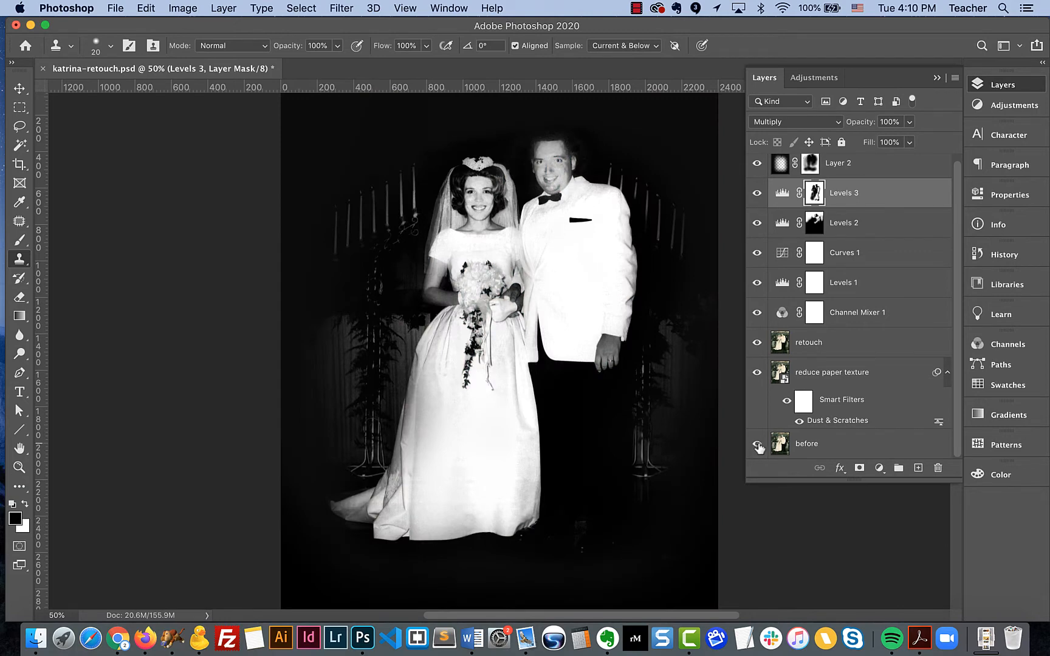
left_click(757, 447, "alt")
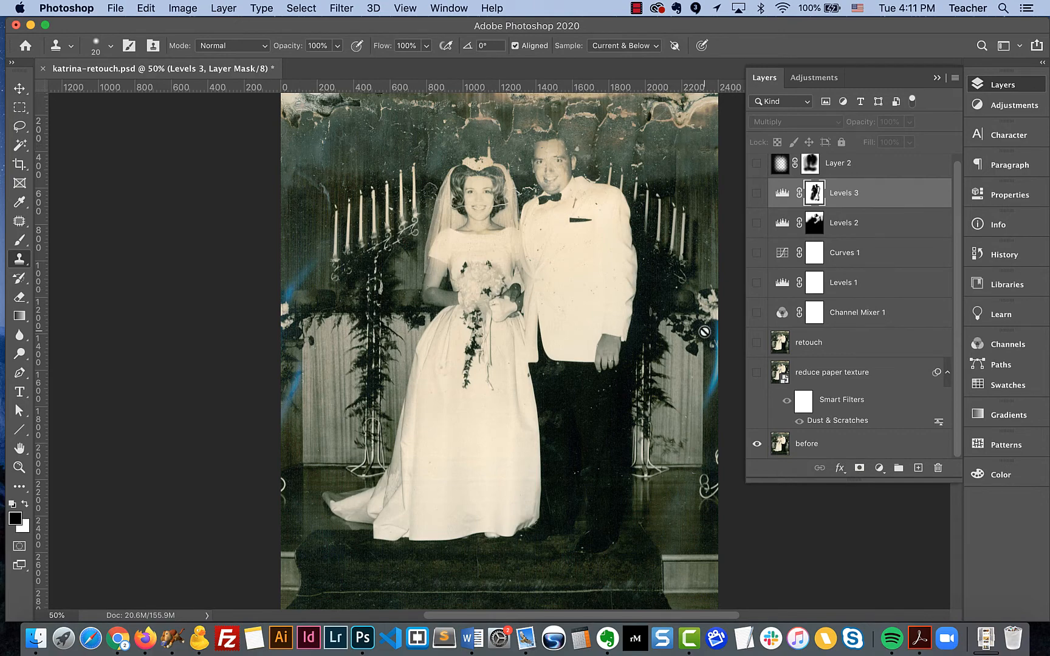
Show the reduce paper texture layer and compare the bride's area with and without it at 200% zoom.
left_click(756, 377)
key("super+equal")
key("super+equal")
key("super+equal")
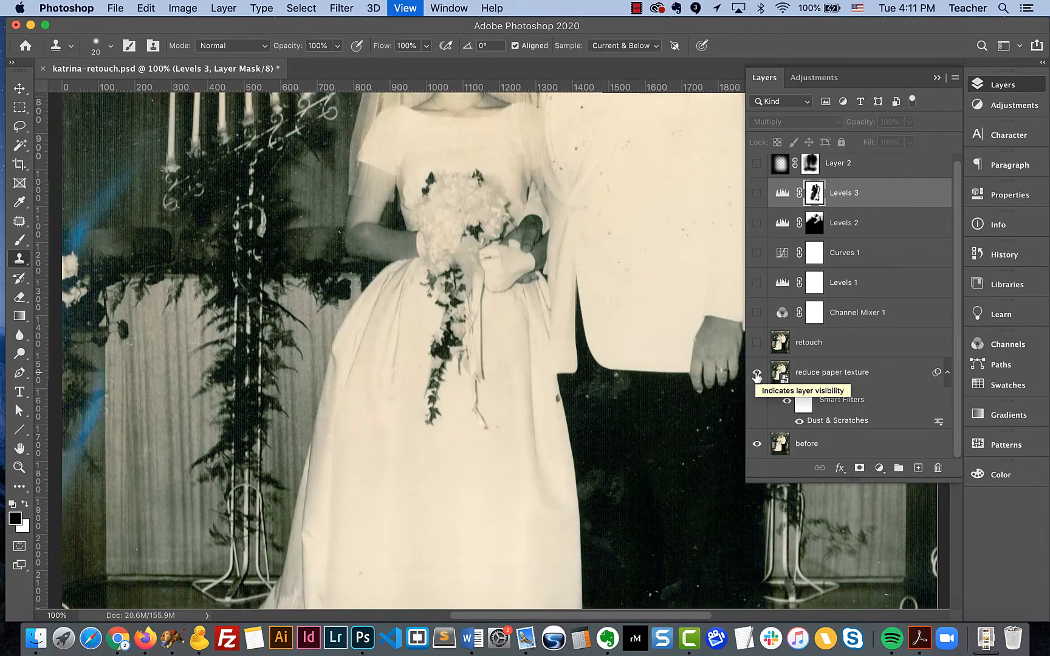
scroll(565, 290, "up", 10)
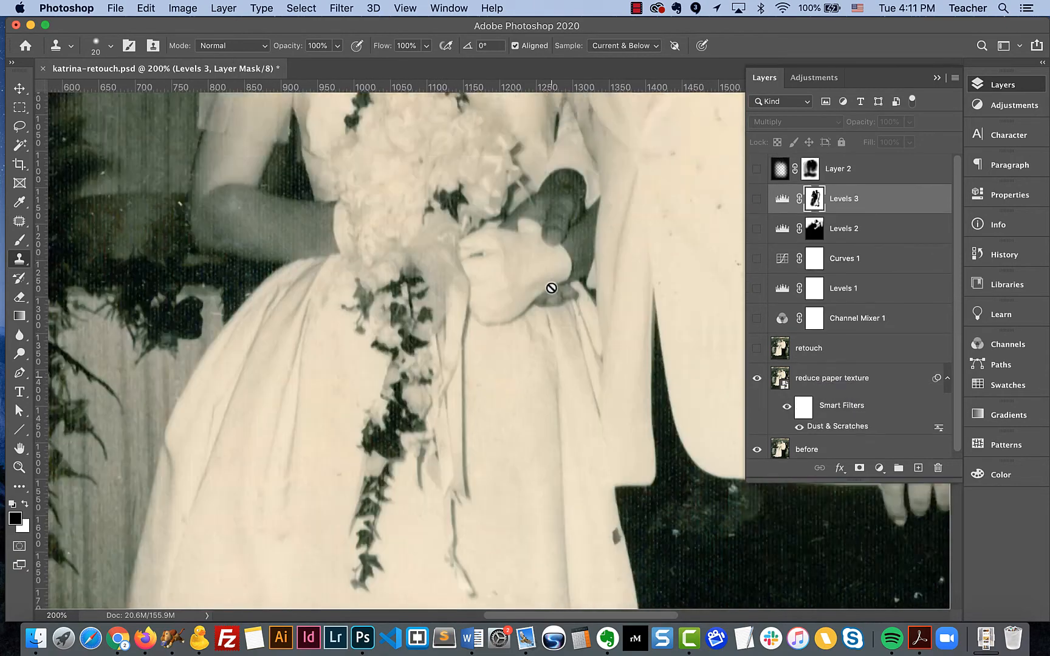
left_click(757, 378)
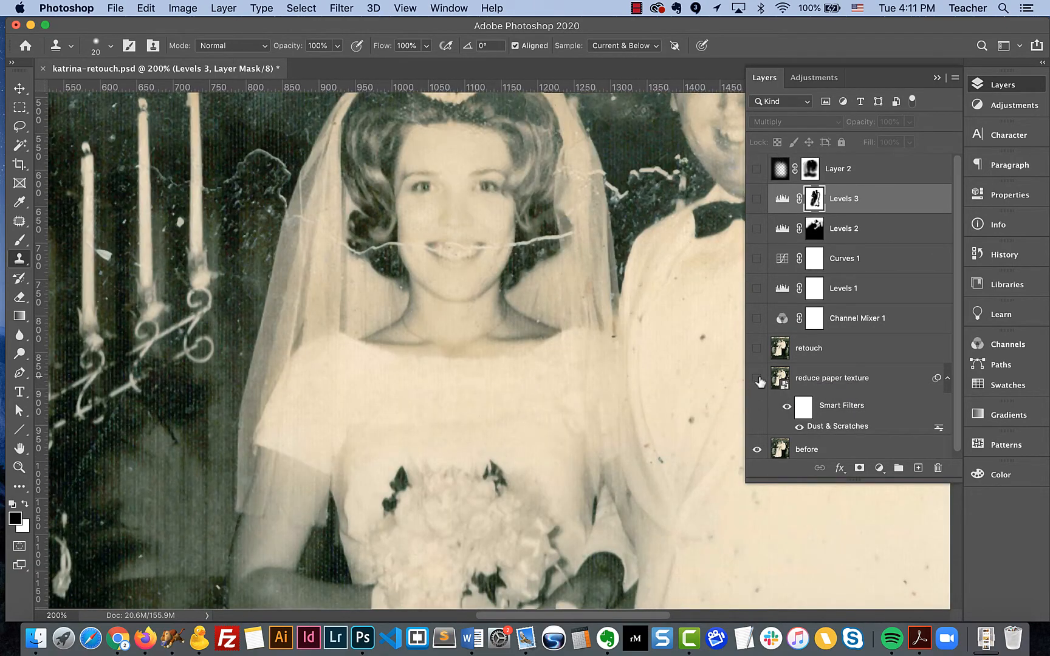
left_click(757, 378)
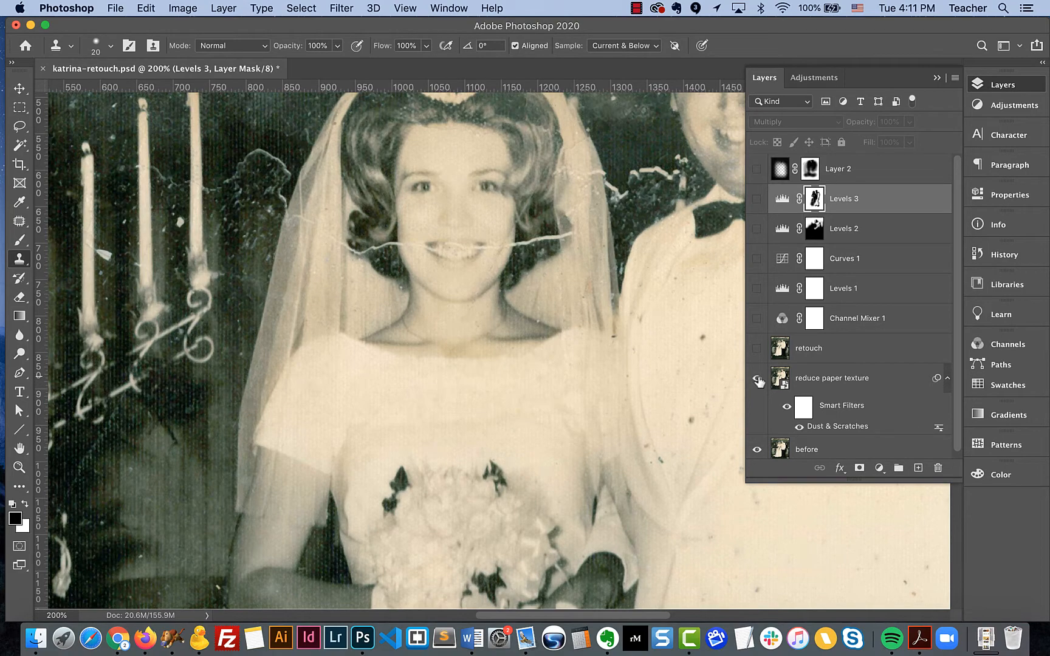
left_click(756, 379)
left_click(757, 380)
left_click(757, 380)
Compare the reduce paper texture layer with and without its smart filters.
left_click(787, 410)
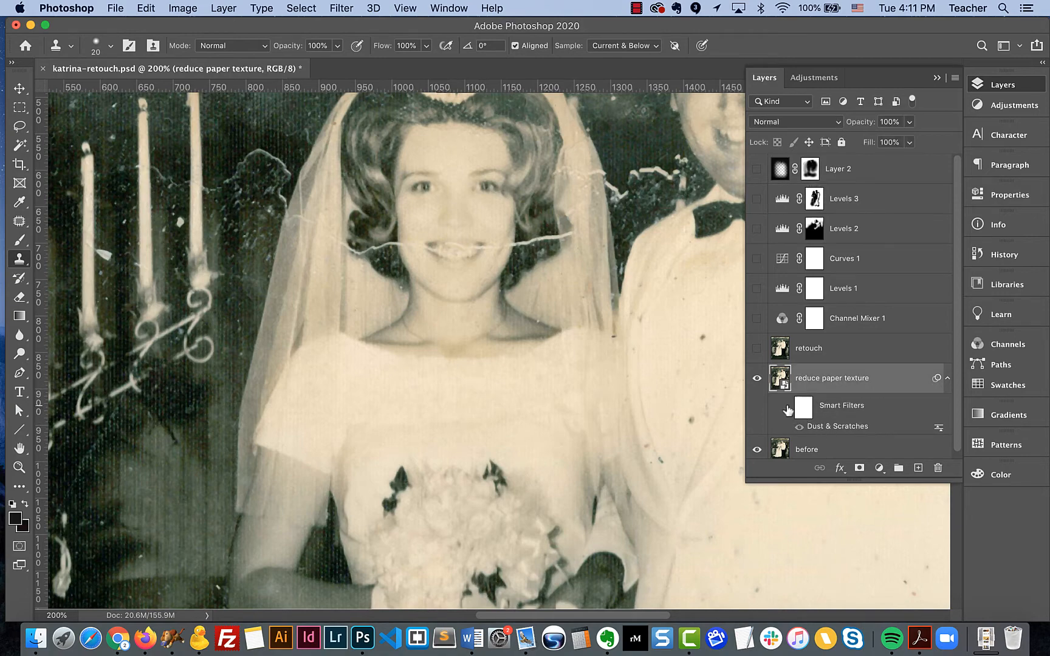
left_click(786, 408)
left_click(786, 410)
Show the retouch layer and inspect the repairs on the bride's and groom's faces at 200% zoom.
left_click(756, 348)
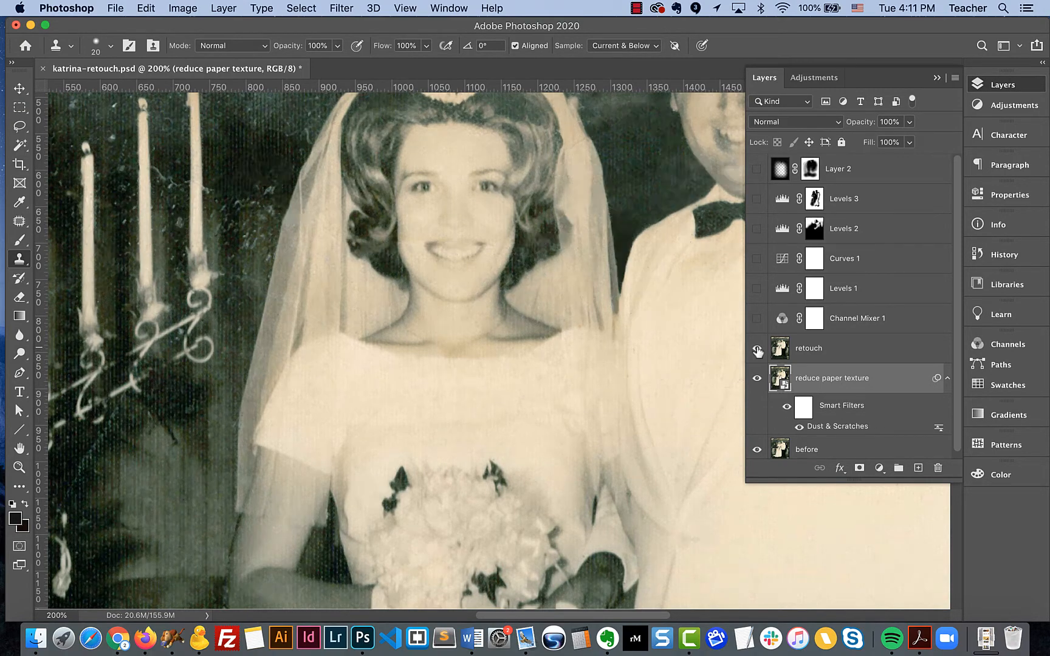
scroll(520, 331, "right", 10)
scroll(520, 331, "up", 8)
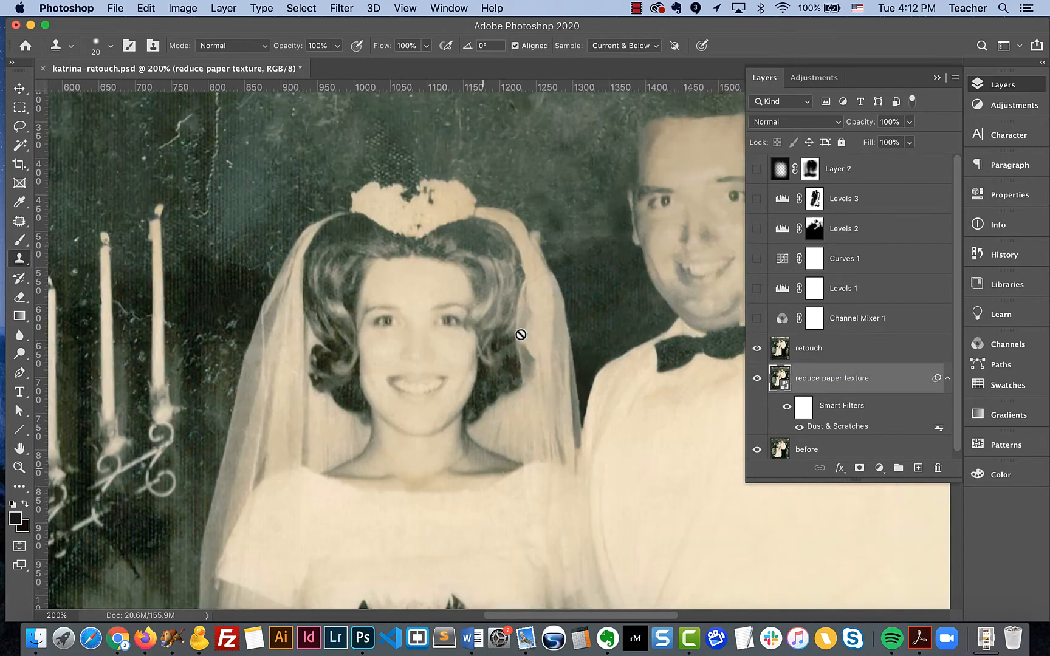
scroll(520, 335, "right", 5)
scroll(521, 335, "up", 2)
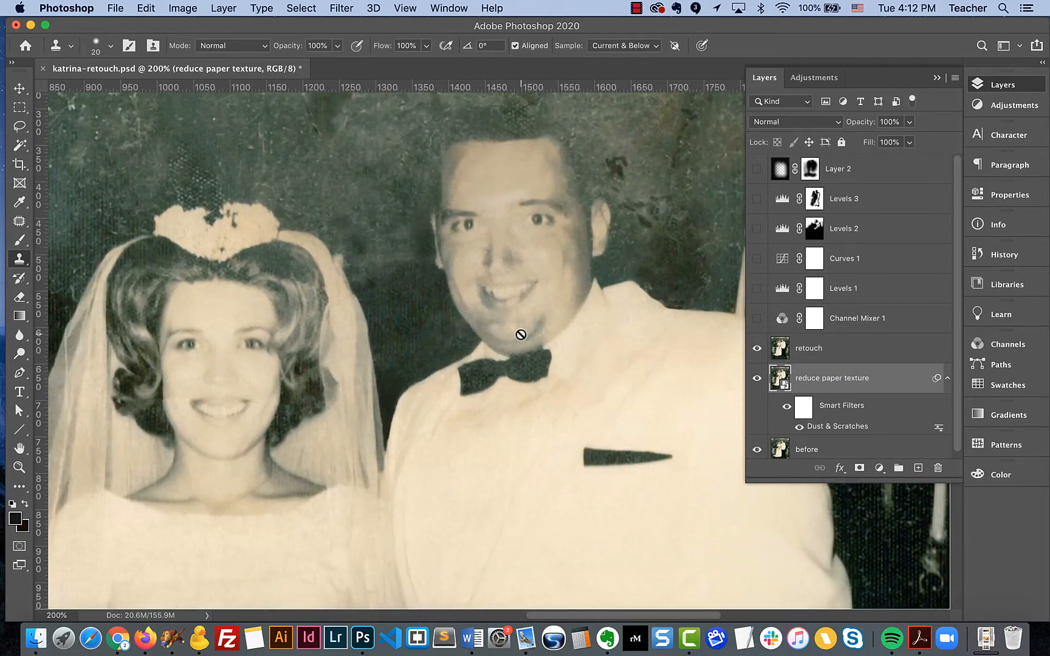
Examine the retouched dress, bouquet and jacket at 100%, and the whole photo at 50% zoom.
key("super+minus")
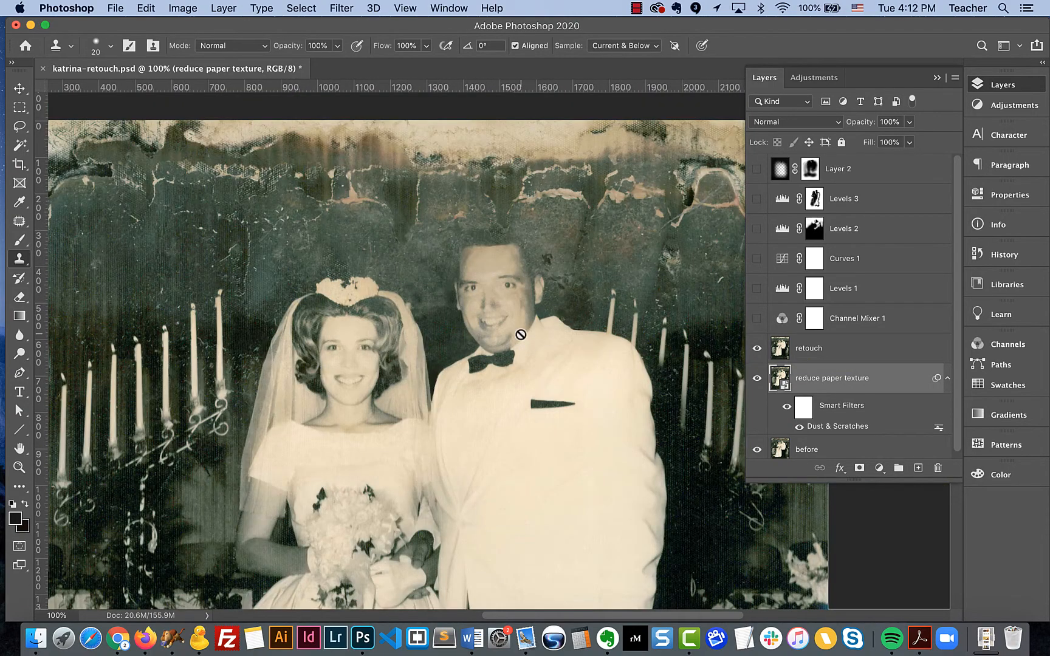
scroll(469, 419, "down", 5)
scroll(469, 420, "down", 5)
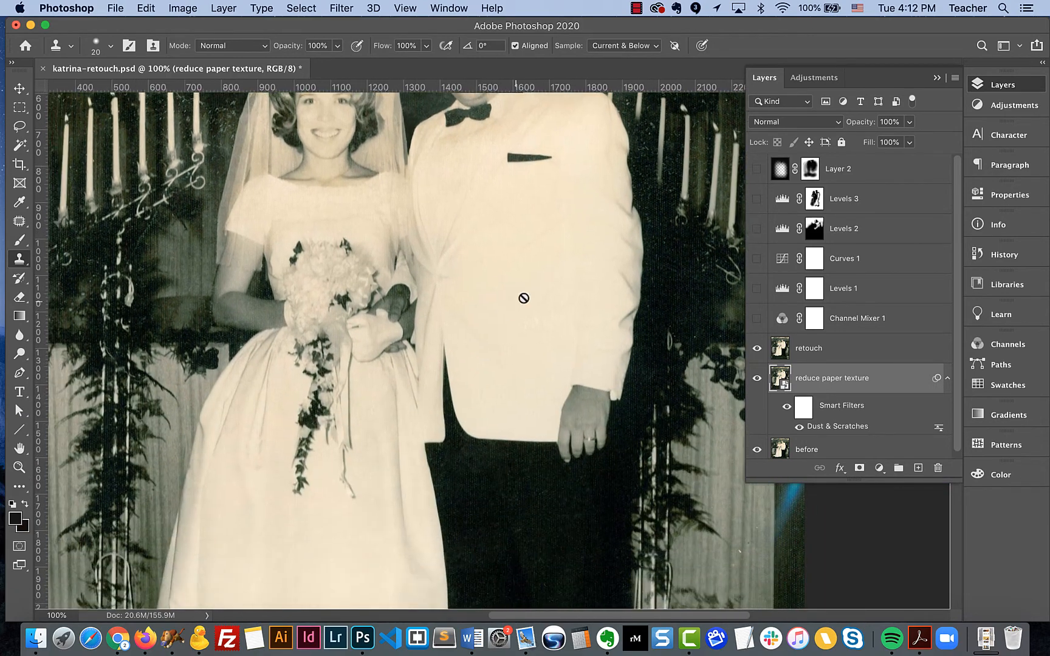
scroll(478, 444, "up", 1)
scroll(478, 444, "left", 2)
scroll(478, 444, "up", 4)
scroll(478, 444, "left", 3)
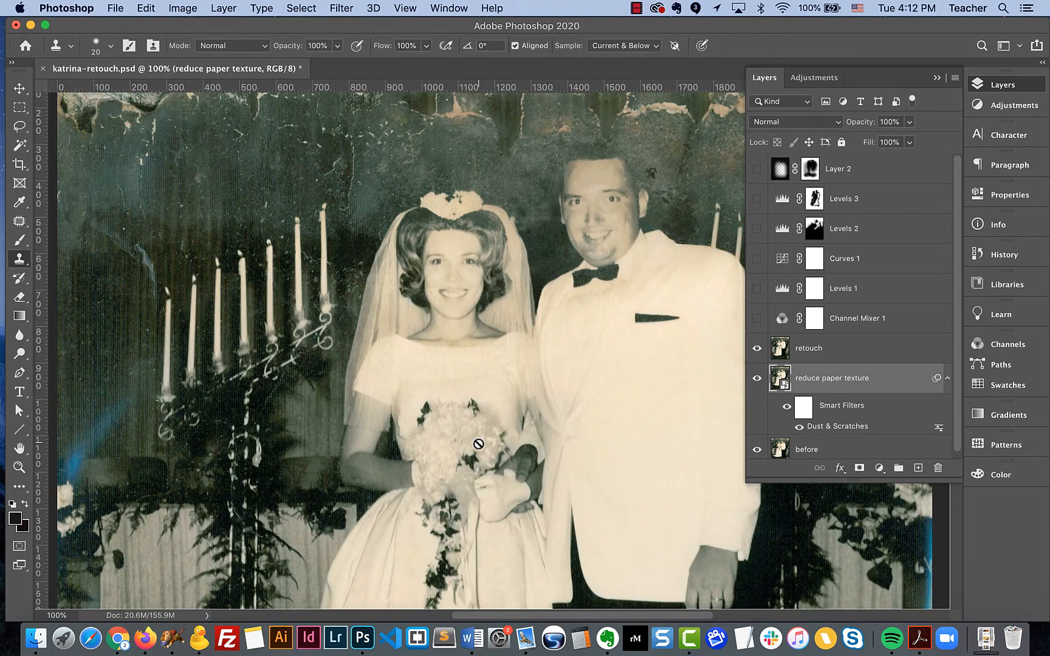
key("super+minus")
key("super+minus")
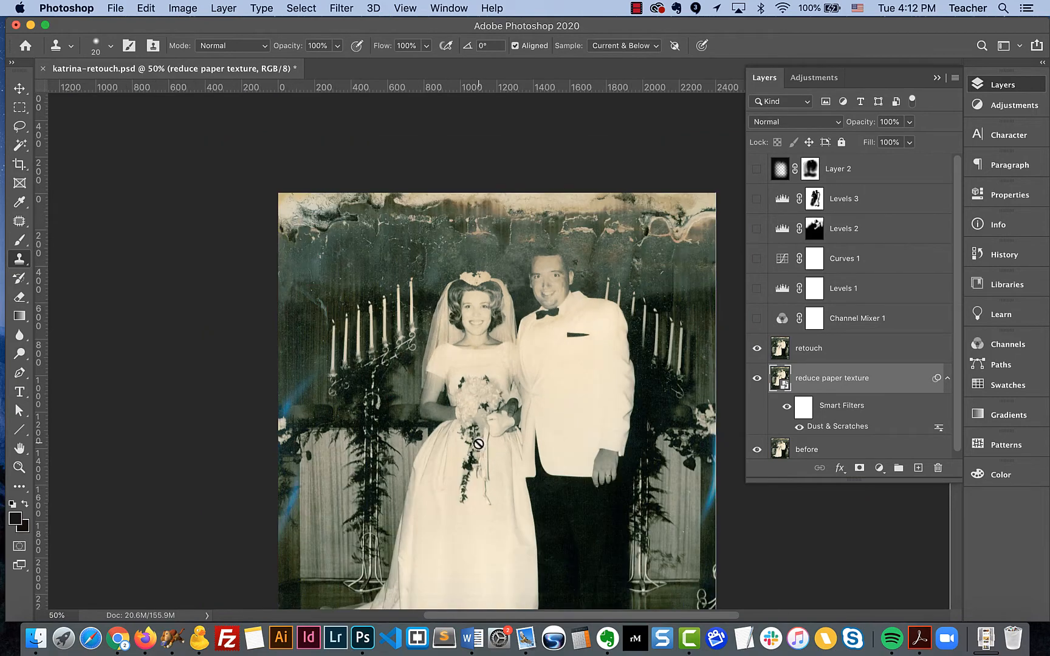
scroll(478, 444, "down", 2)
scroll(478, 444, "right", 1)
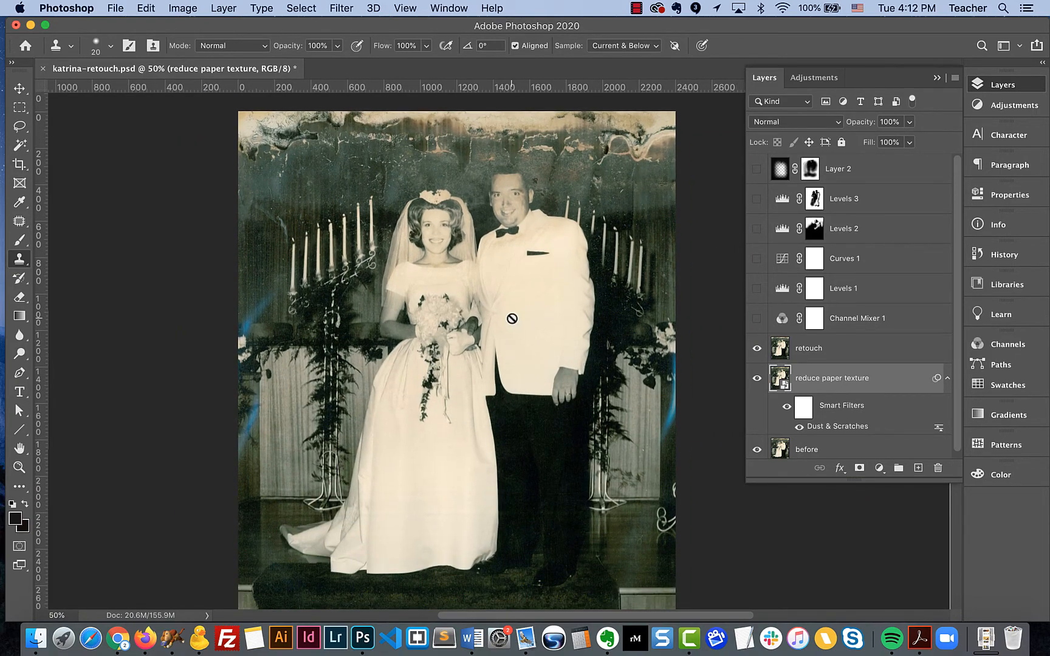
Inspect the retouched hands and faces at 200%, and the couple against the damaged background at 100% zoom.
scroll(512, 318, "up", 3)
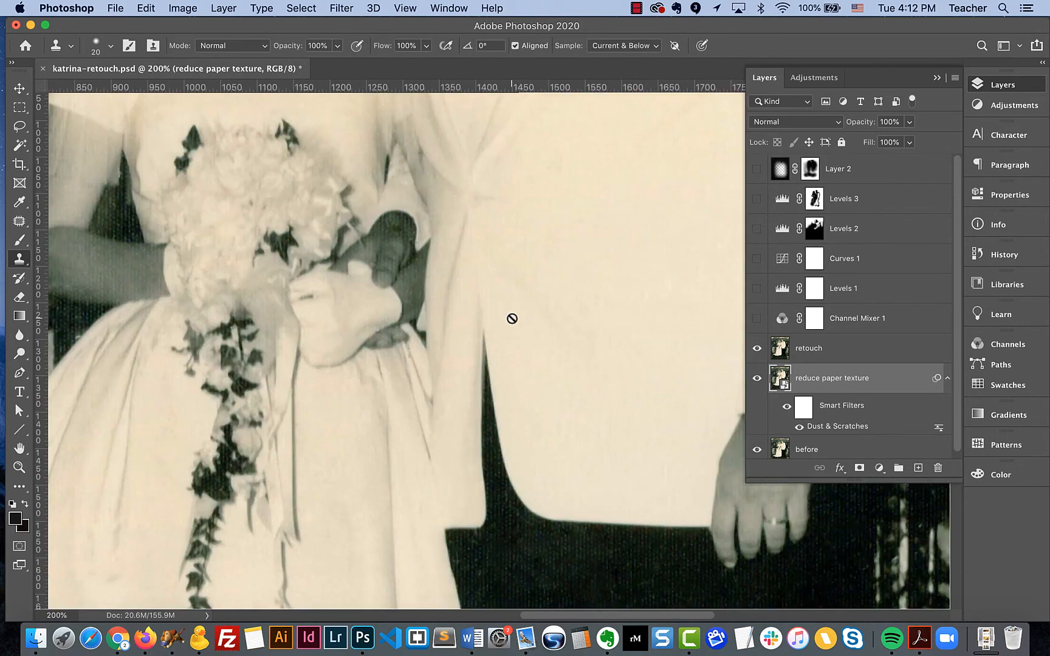
scroll(512, 318, "up", 10)
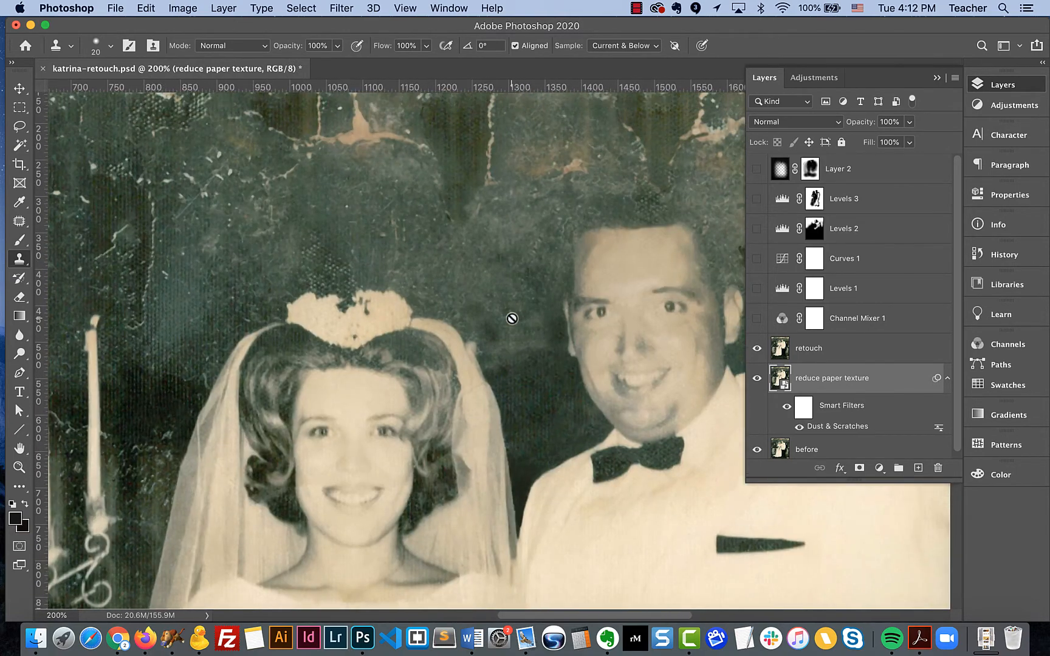
key("super+1")
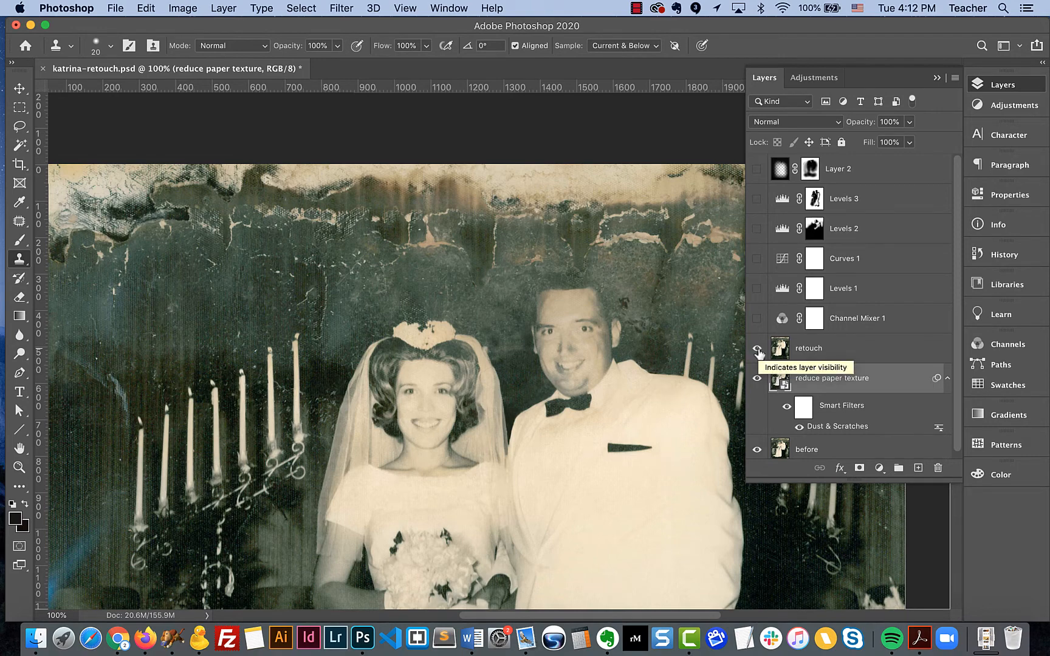
scroll(645, 360, "right", 3)
scroll(645, 360, "down", 2)
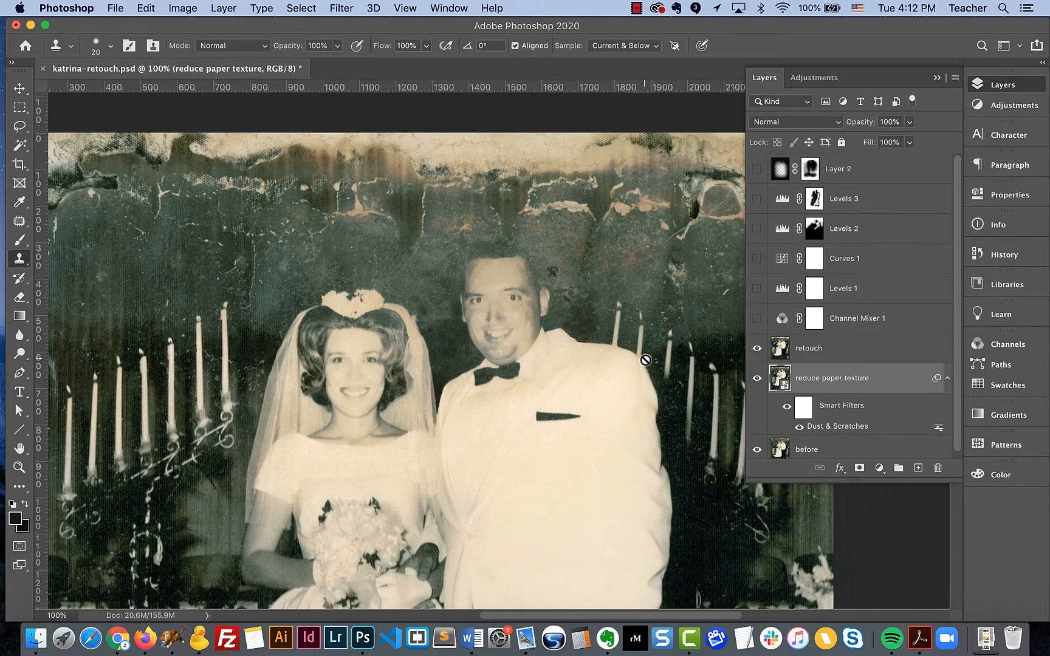
scroll(645, 360, "left", 1)
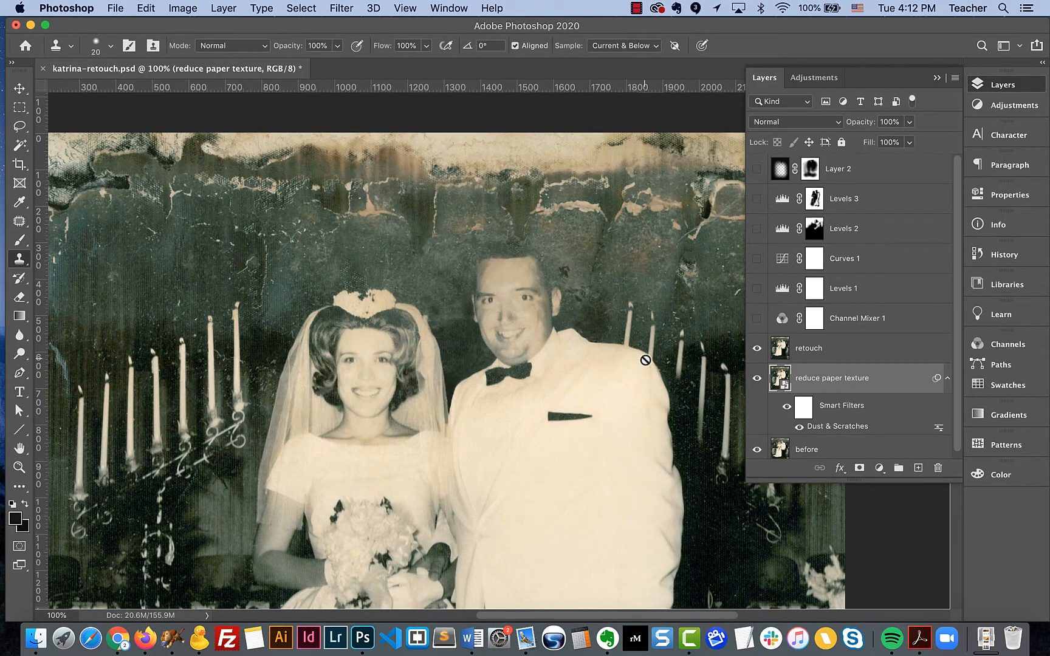
Preview the Channel Mixer 1, Levels 1 and Curves 1 adjustments on the photo, and hide them again.
left_click(756, 318)
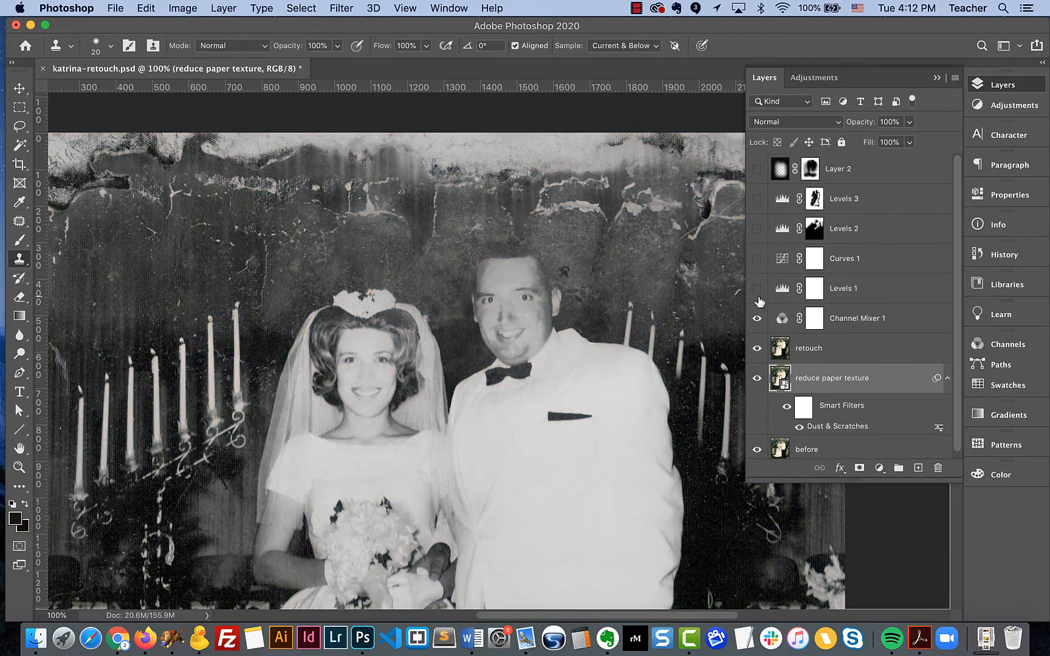
left_click(757, 288)
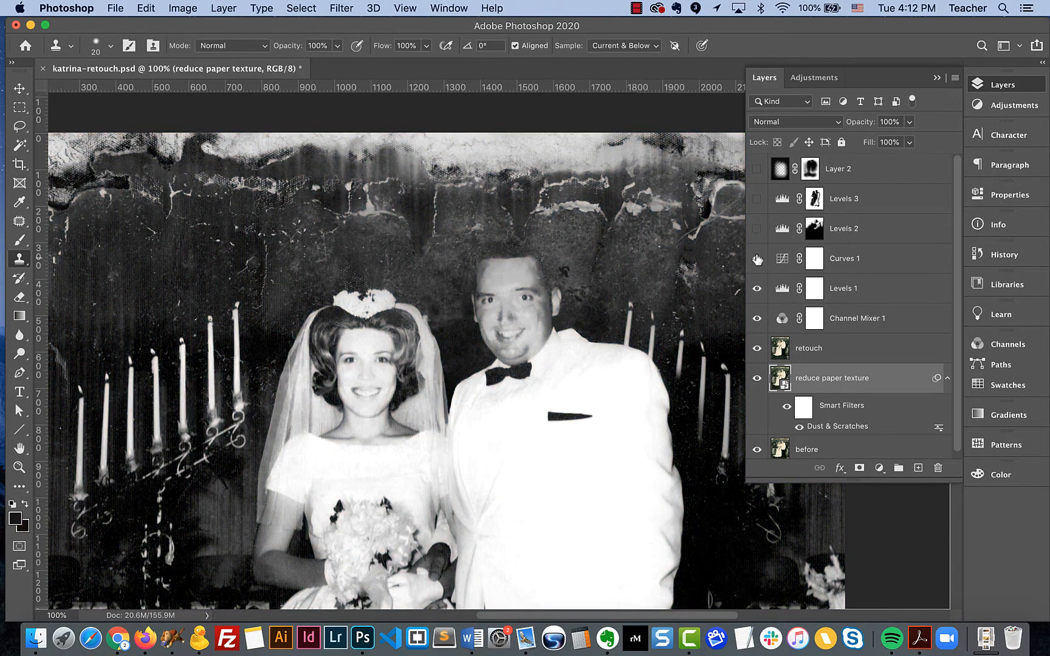
left_click(757, 267)
left_click(757, 288)
left_click(756, 318)
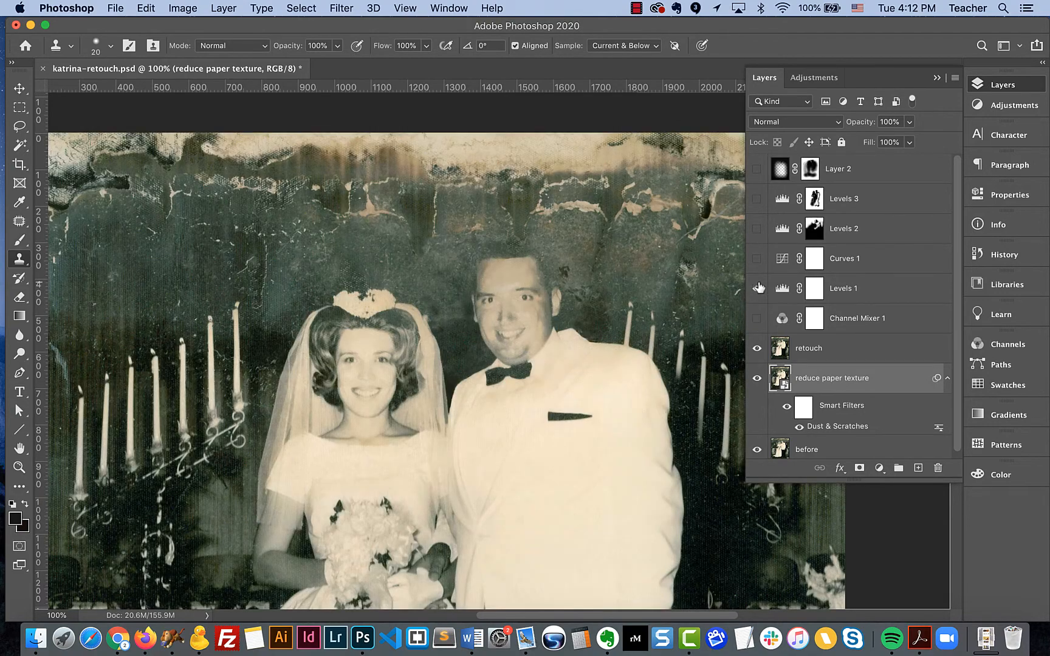
Show the Channel Mixer 1, Levels 1 and Curves 1 adjustment layers.
left_click(756, 318)
left_click(756, 288)
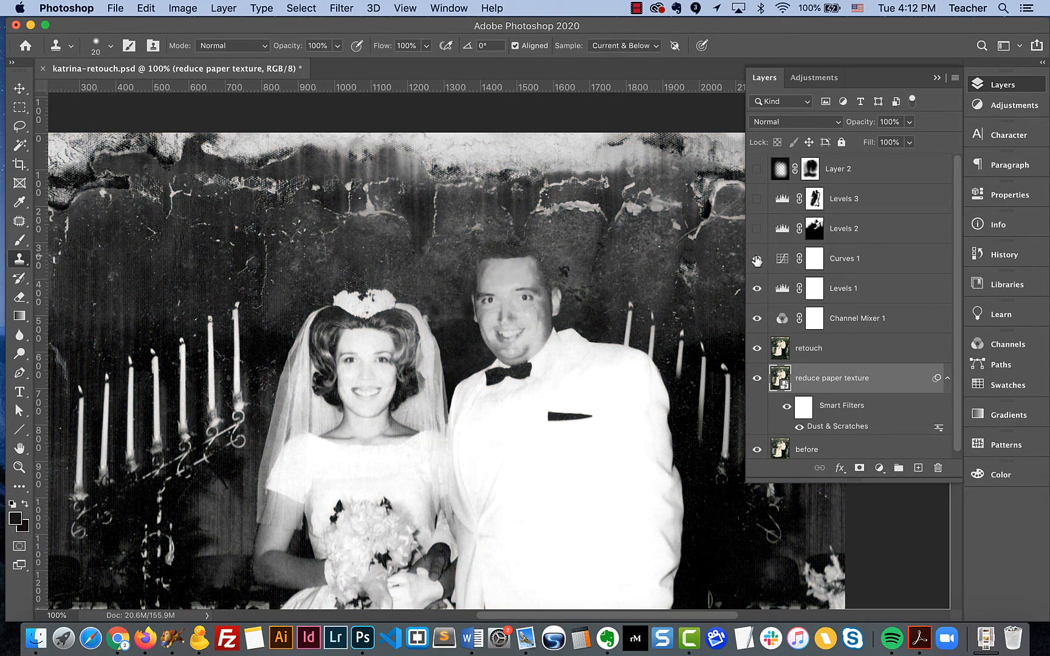
left_click(756, 260)
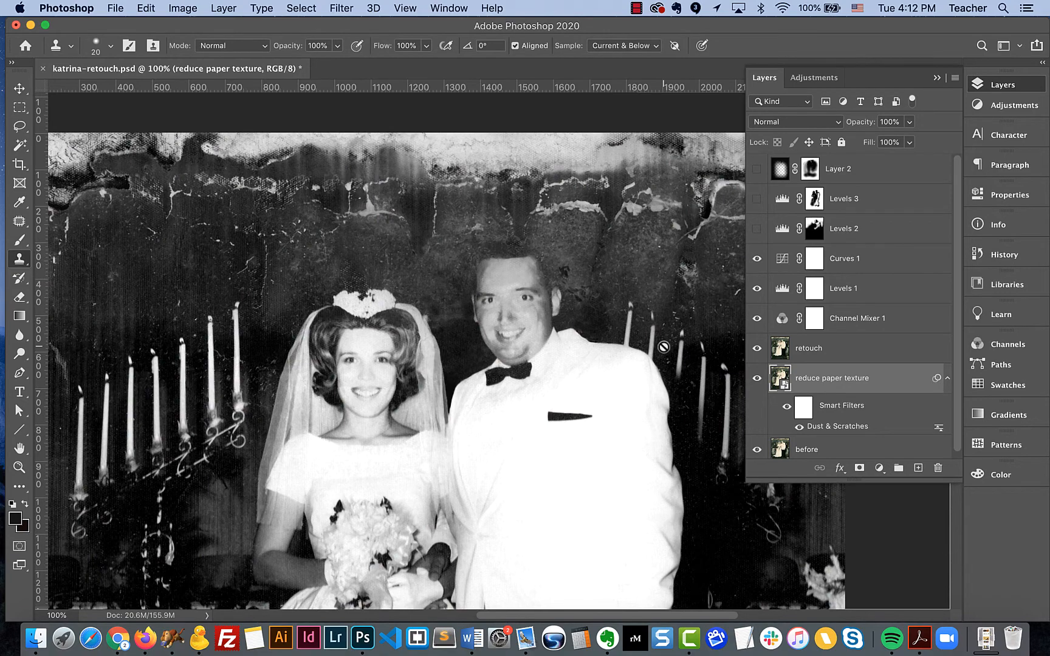
Compare the couple and the background with and without the Levels 2 adjustment.
left_click(756, 229)
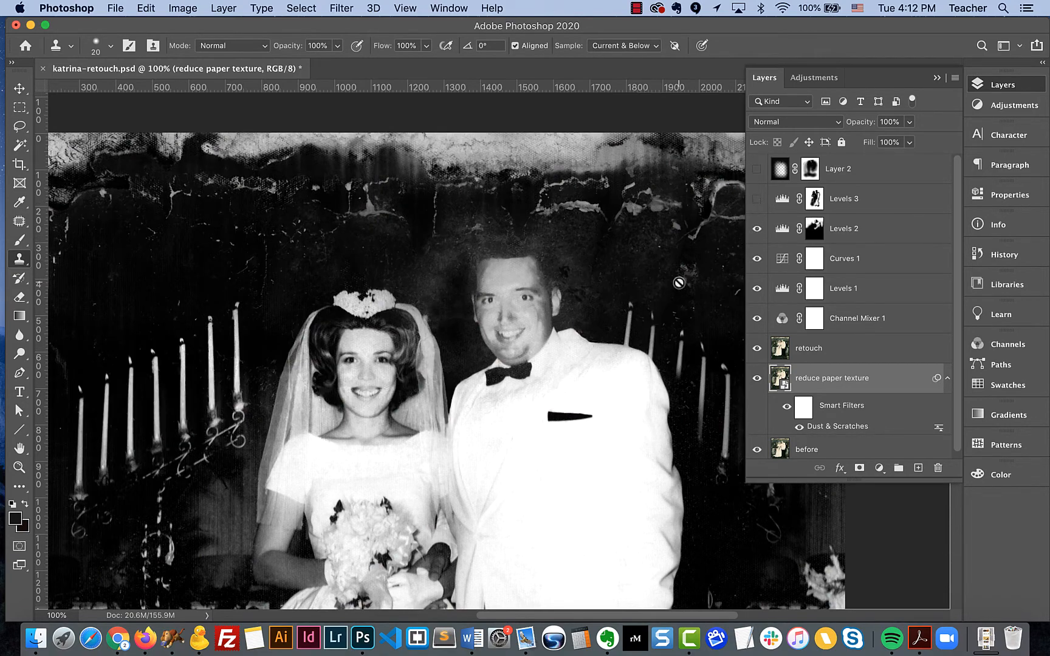
scroll(678, 283, "down", 5)
scroll(678, 282, "right", 2)
scroll(679, 282, "down", 3)
scroll(678, 283, "left", 1)
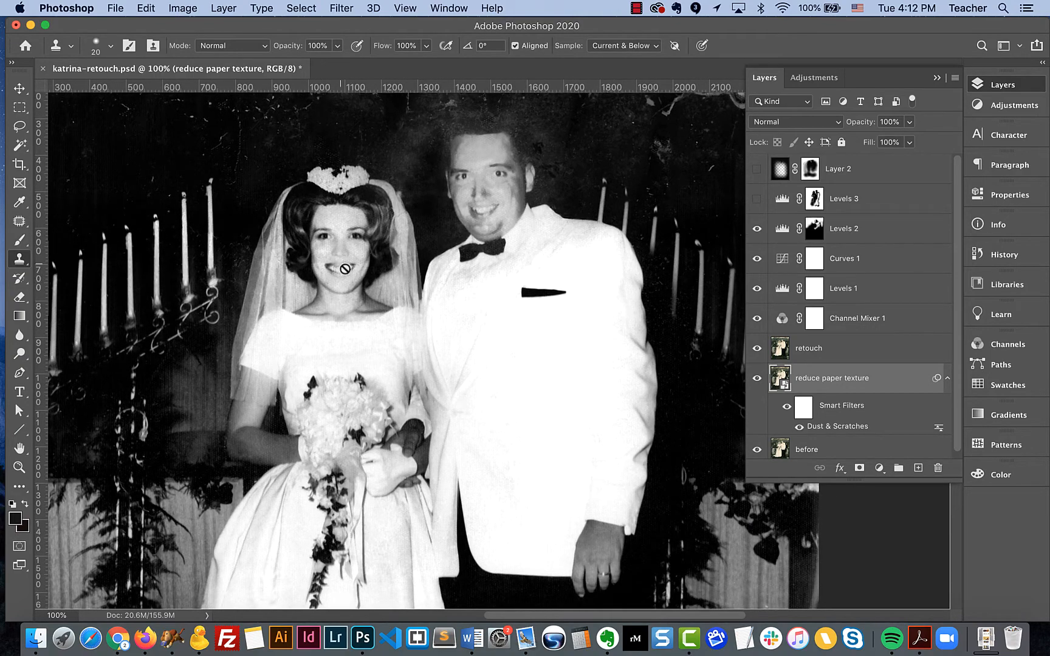
left_click(757, 229)
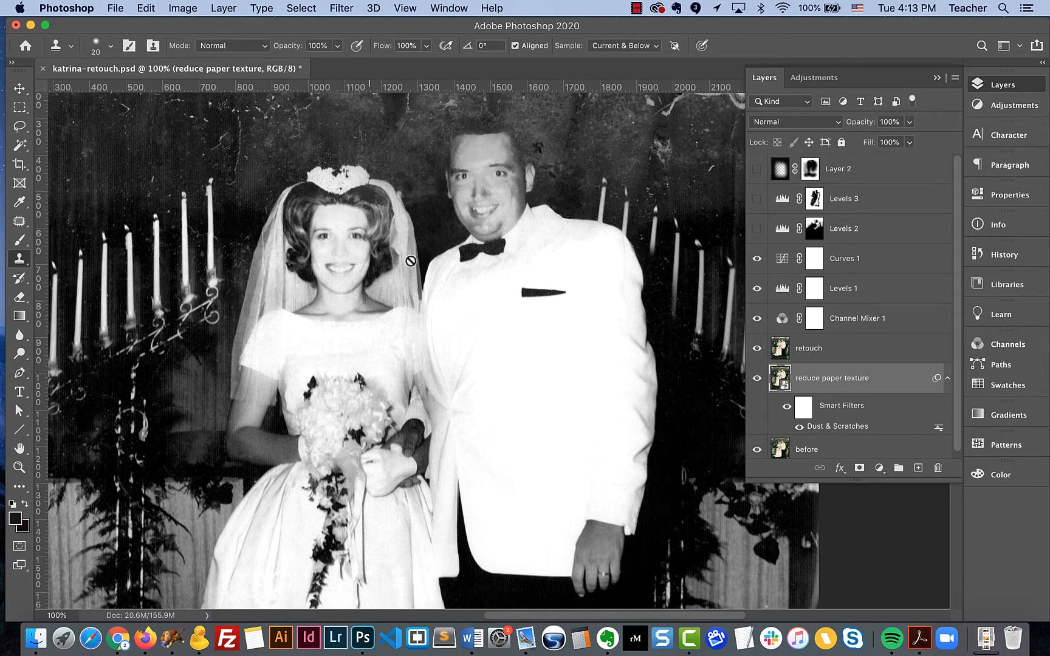
Compare the photo with and without the Levels 2 adjustment, leaving the adjustment layer shown.
left_click(757, 229)
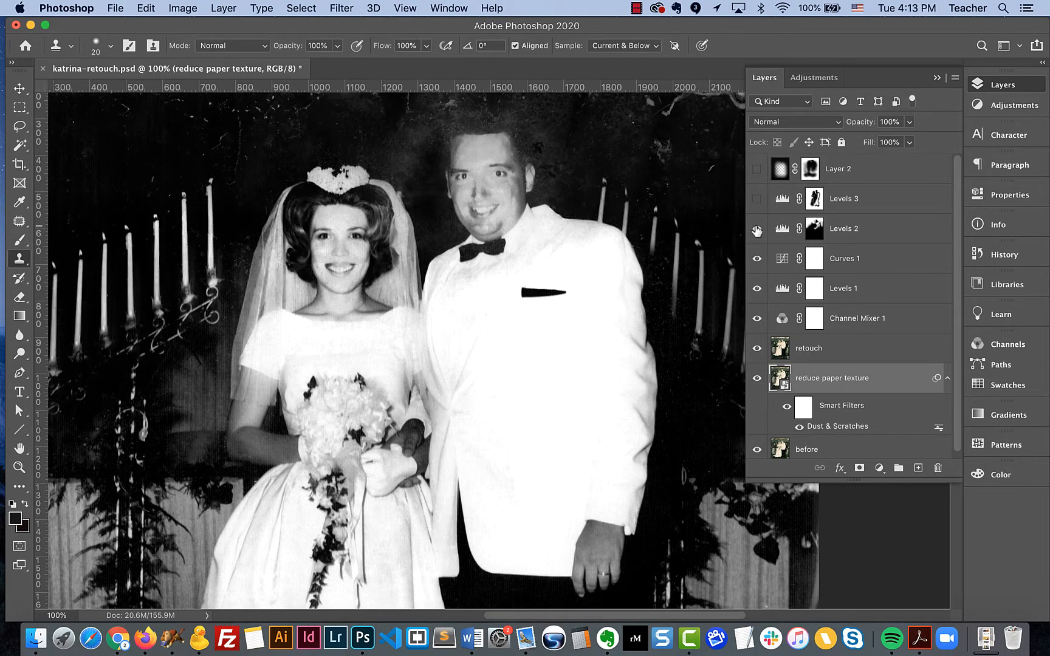
left_click(757, 229)
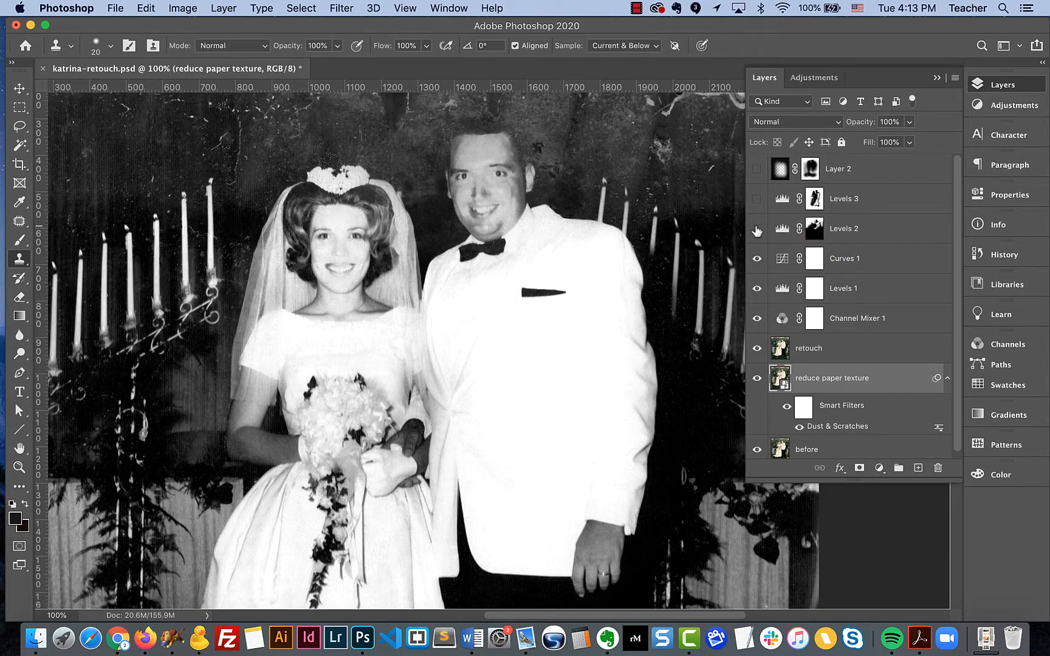
left_click(757, 229)
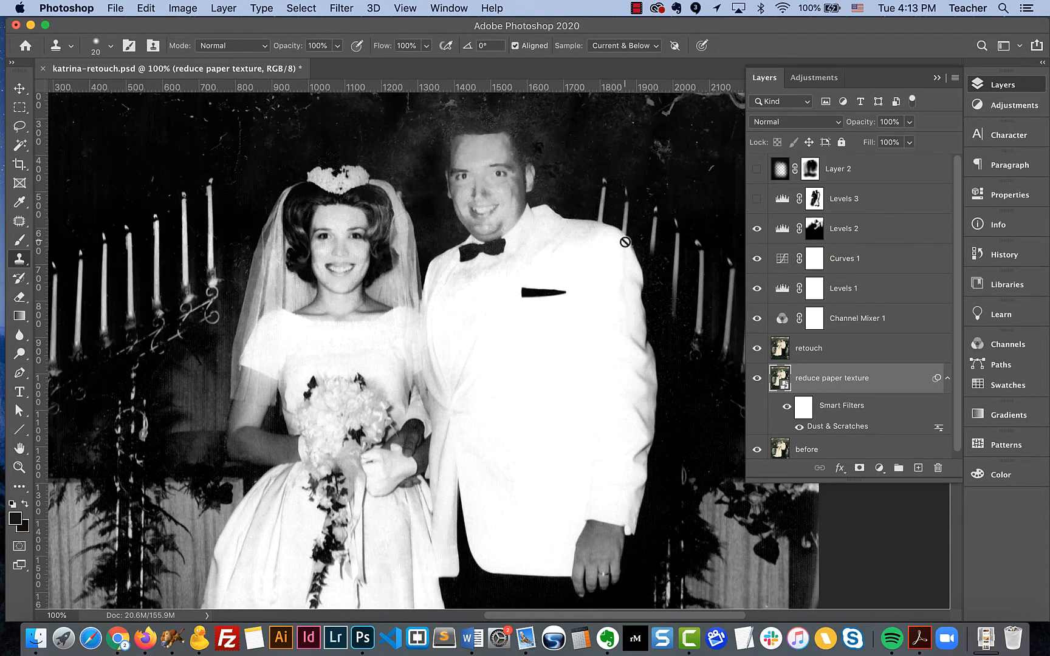
Compare the background around the couple with and without the Levels 3 adjustment, leaving the layer shown.
scroll(712, 250, "up", 3)
scroll(713, 250, "down", 3)
scroll(713, 249, "right", 4)
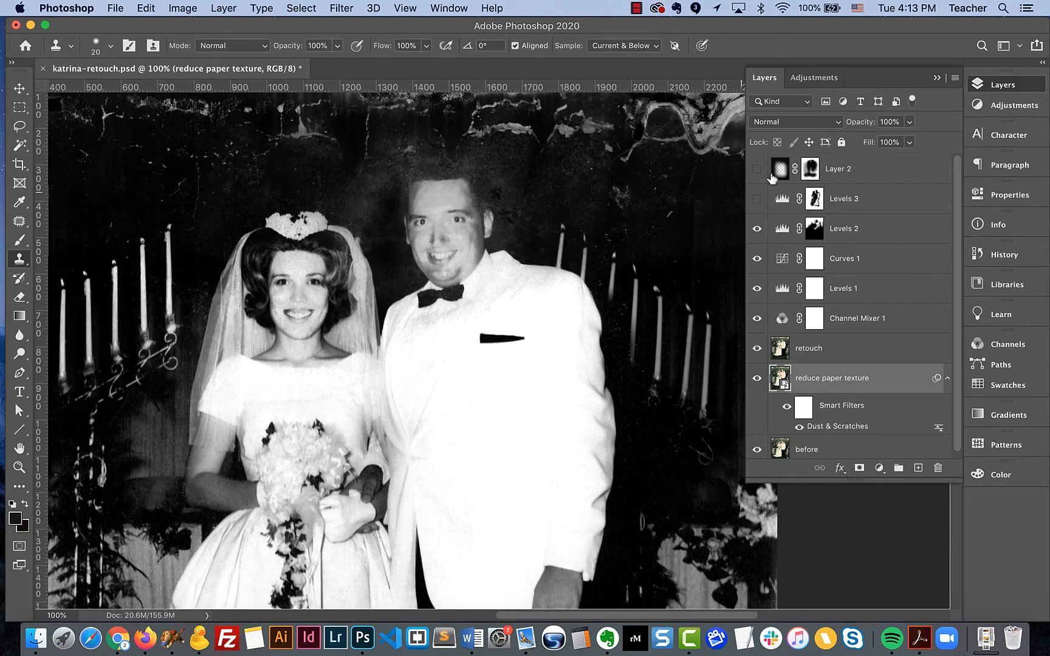
left_click(757, 200)
left_click(756, 199)
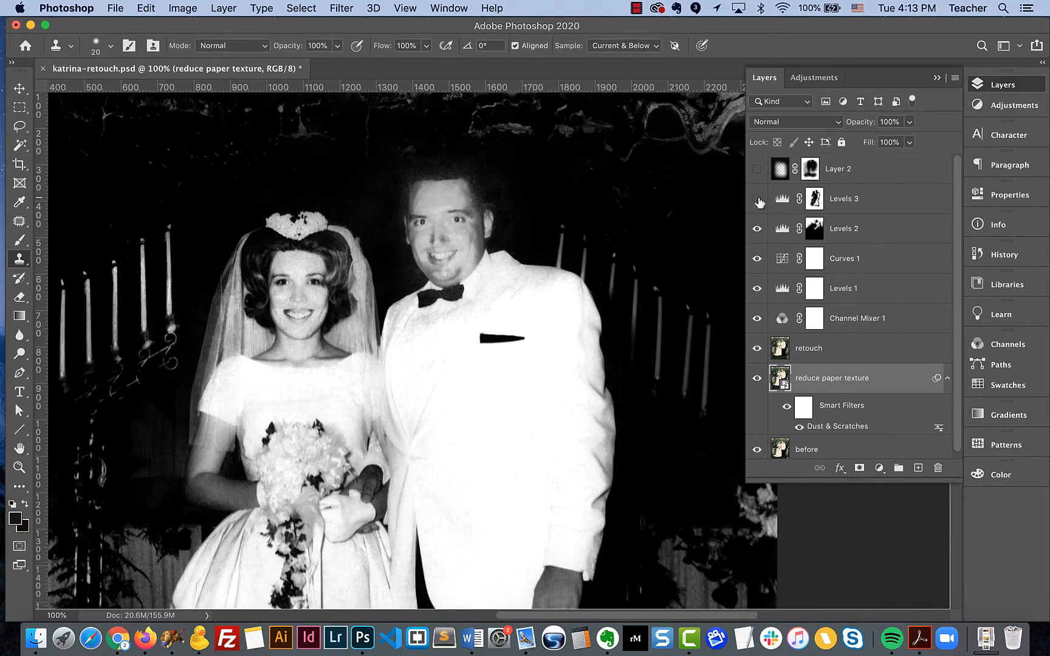
left_click(757, 199)
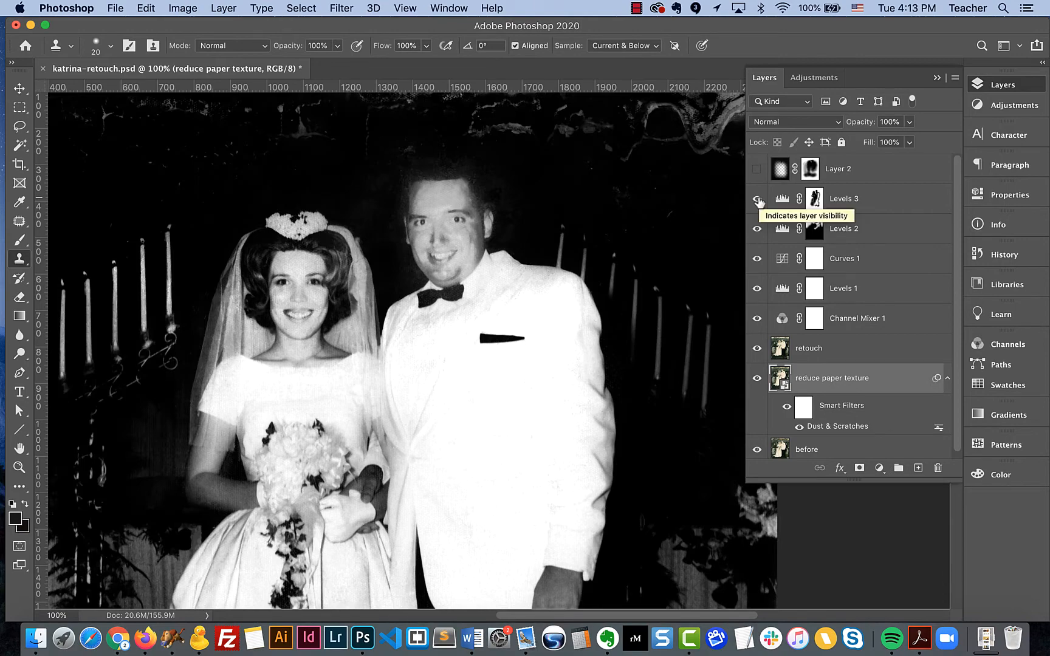
Show Layer 2 so its masked dark vignette covers the damaged edges around the couple.
key("super+minus")
key("super+minus")
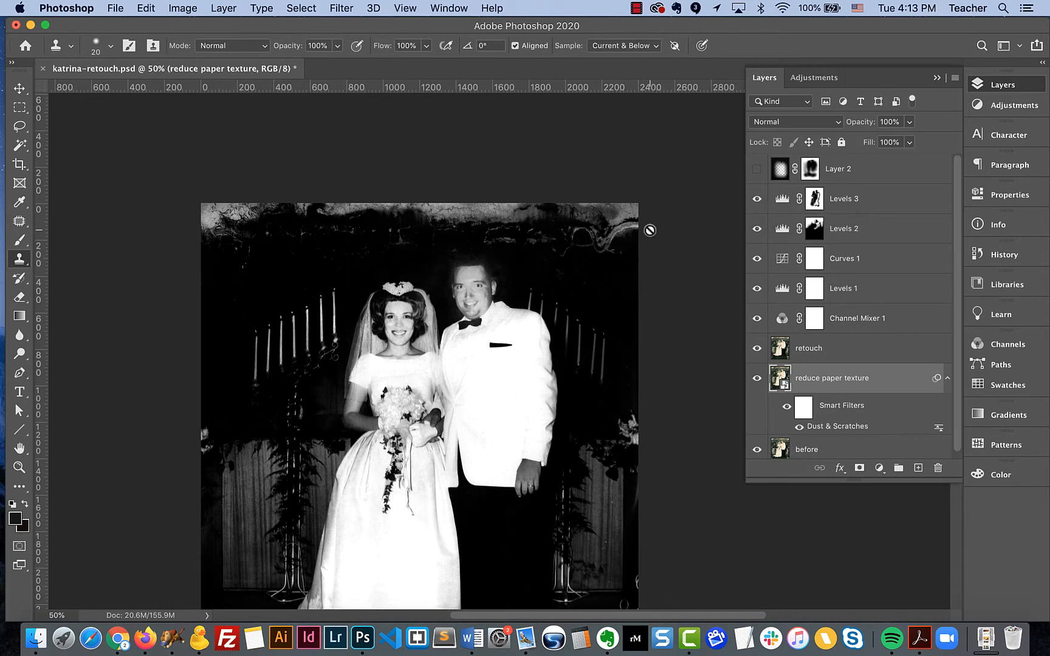
scroll(648, 228, "down", 3)
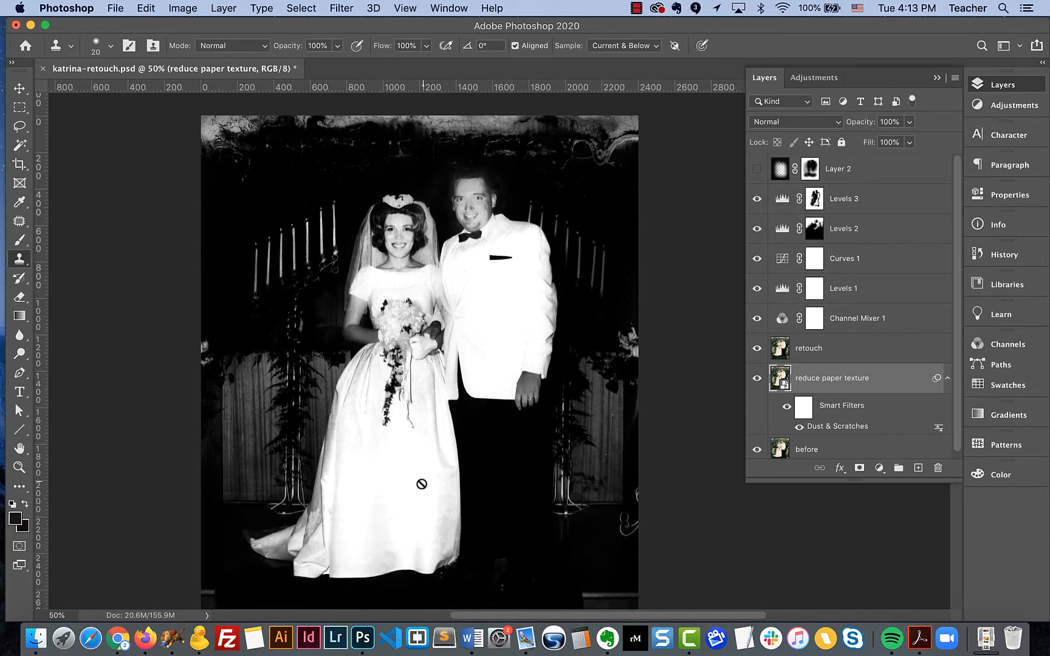
scroll(215, 450, "down", 4)
scroll(215, 450, "up", 4)
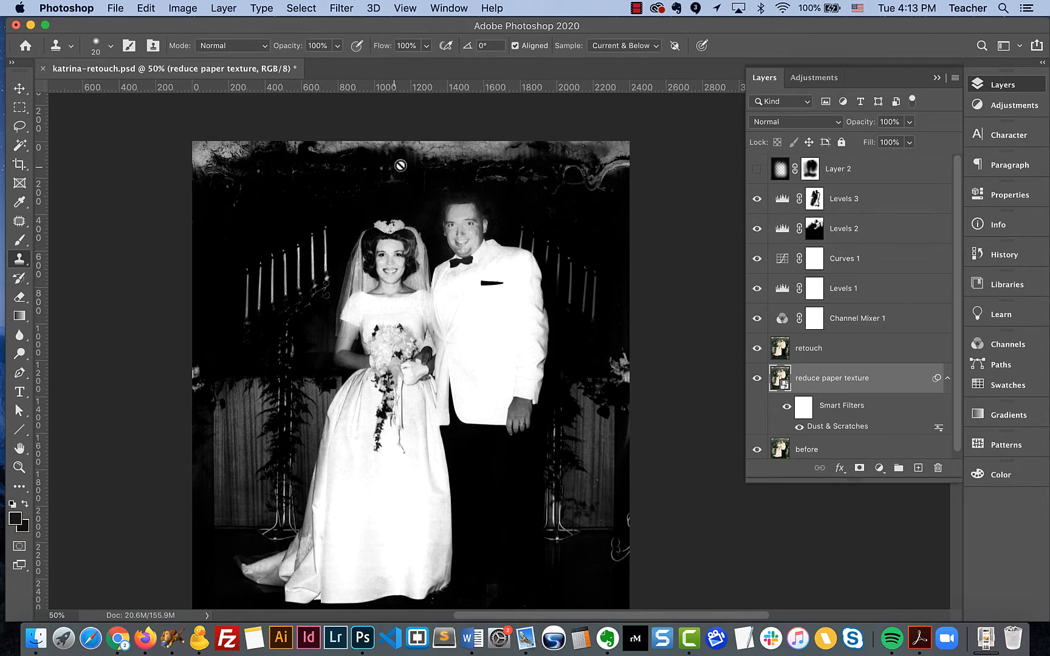
left_click(757, 173)
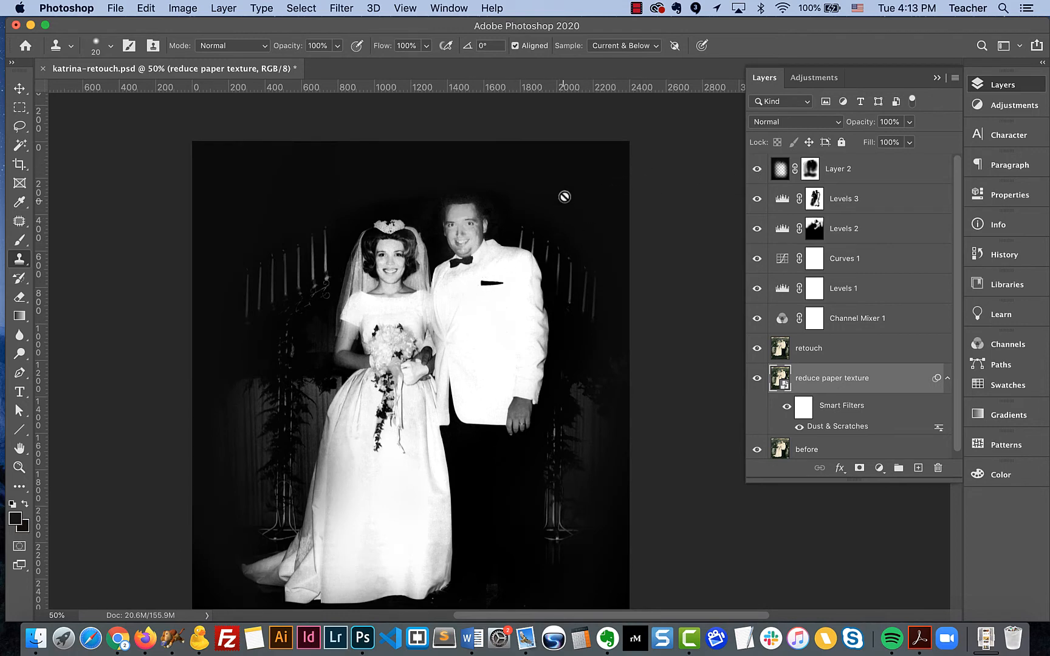
scroll(598, 220, "down", 3)
scroll(599, 219, "right", 2)
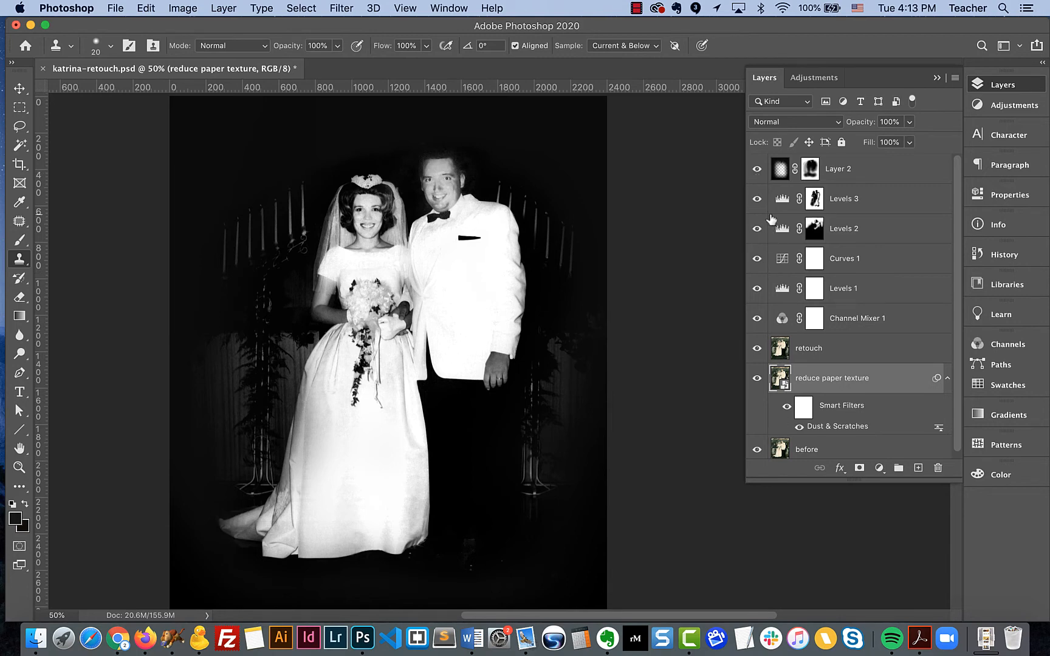
Show only the original "before" layer to compare it with the restored photo, and bring all layers back.
left_click(757, 450, "alt")
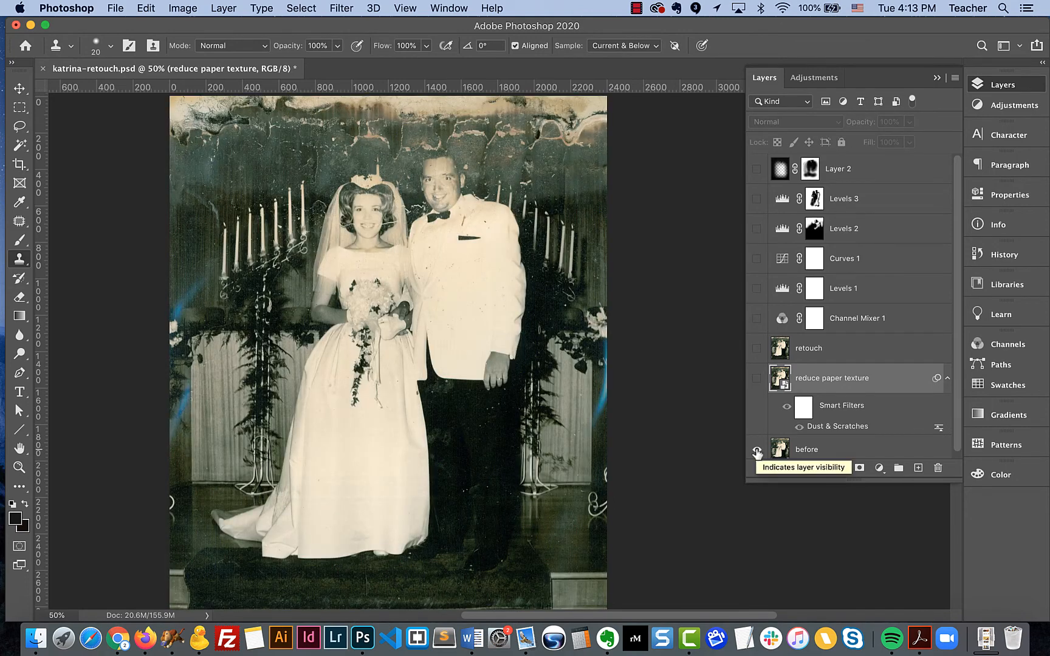
left_click(756, 451, "alt")
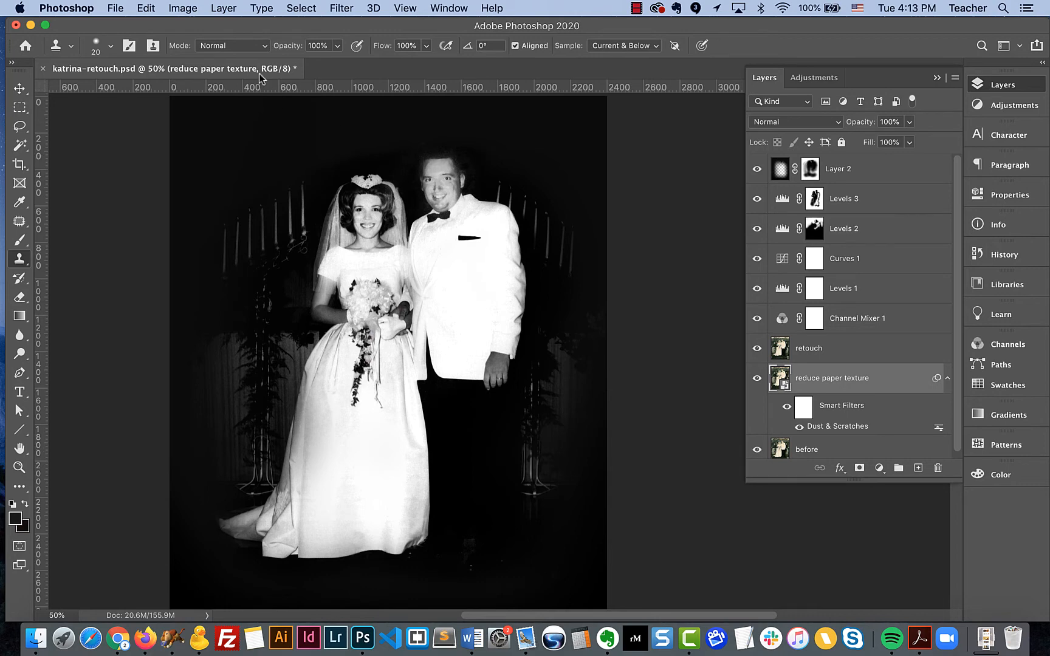
Try converting the layered image to Grayscale, rasterizing the smart objects and discarding the color information, and undo the conversion.
left_click(182, 8)
mouse_move(192, 29)
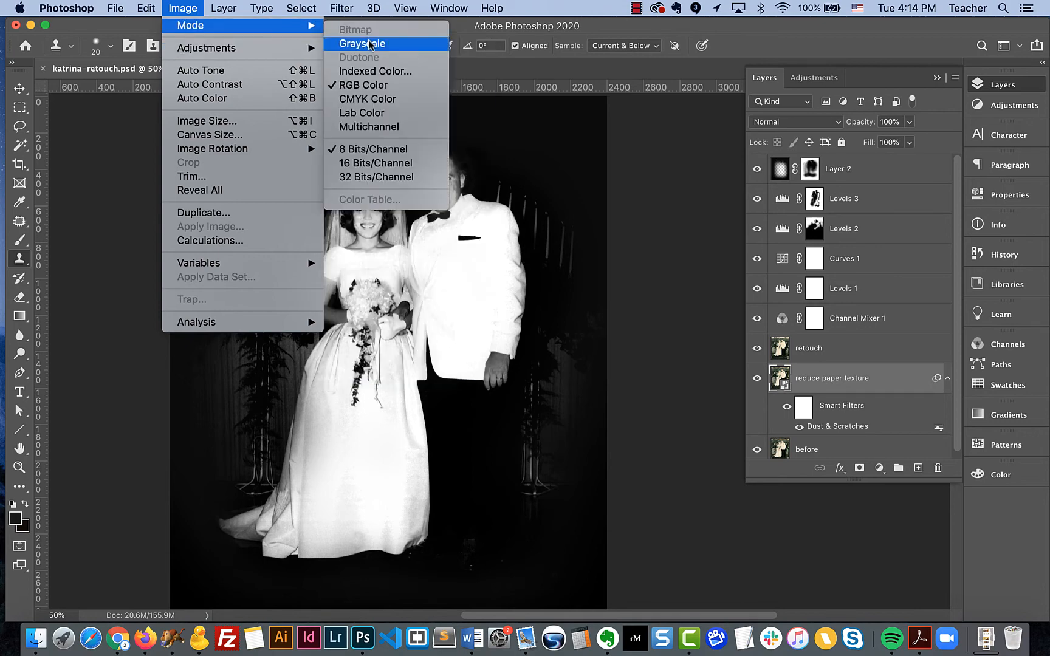
left_click(370, 44)
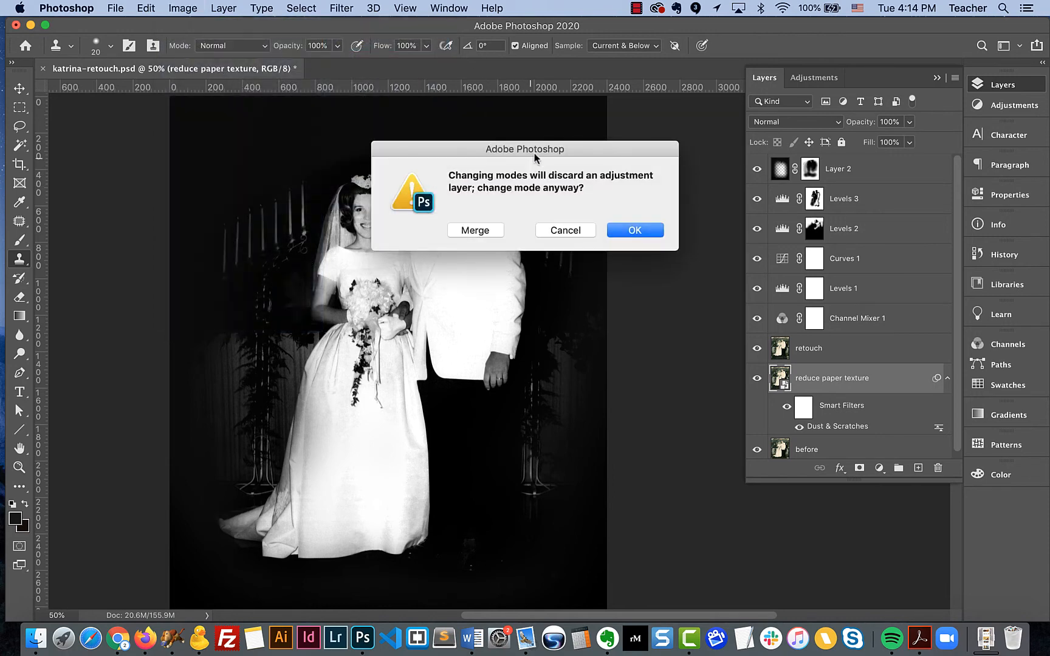
left_click_drag(536, 152, 554, 127)
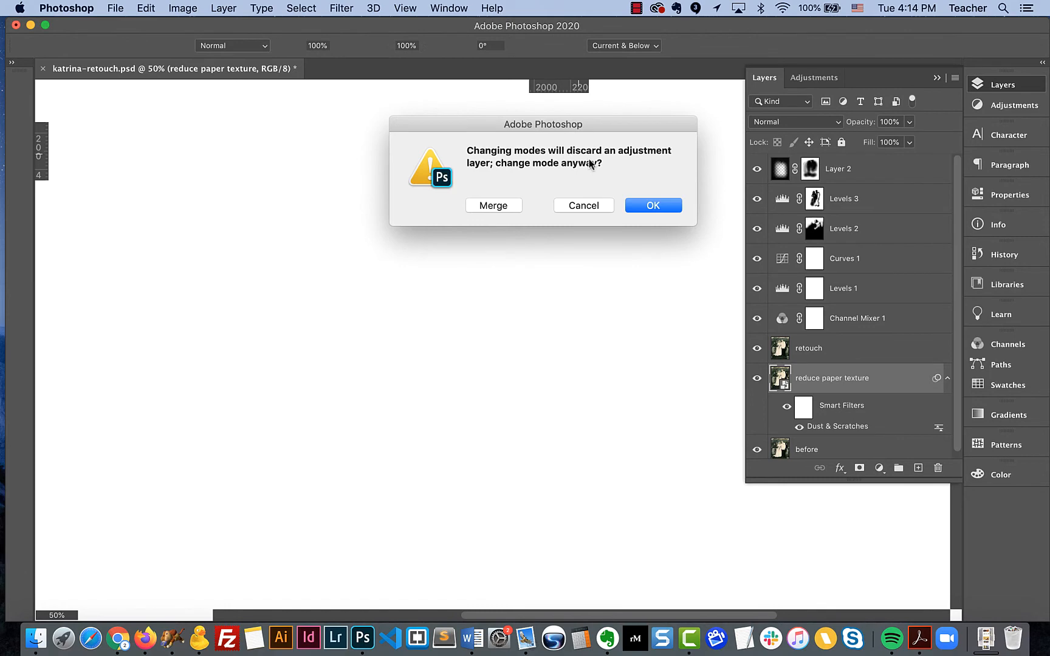
left_click(644, 205)
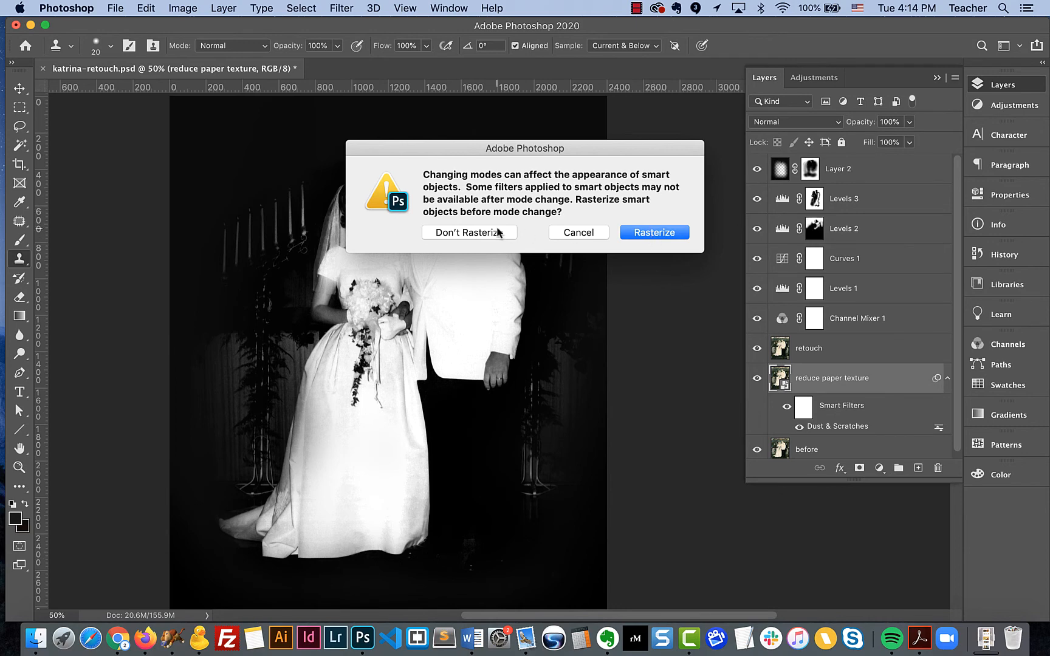
left_click(645, 237)
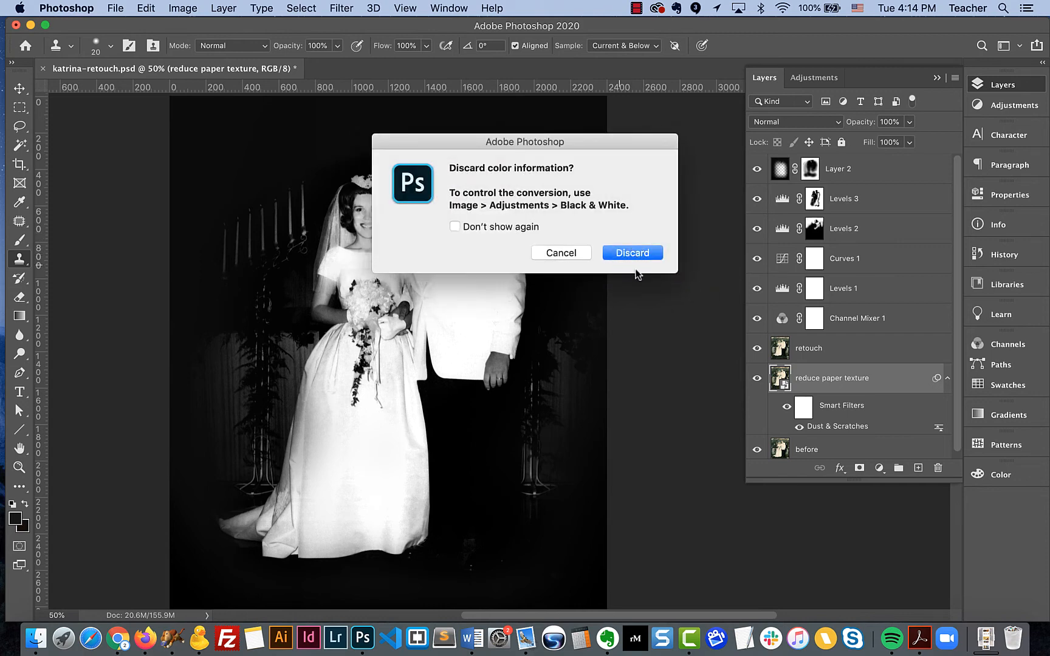
left_click(627, 254)
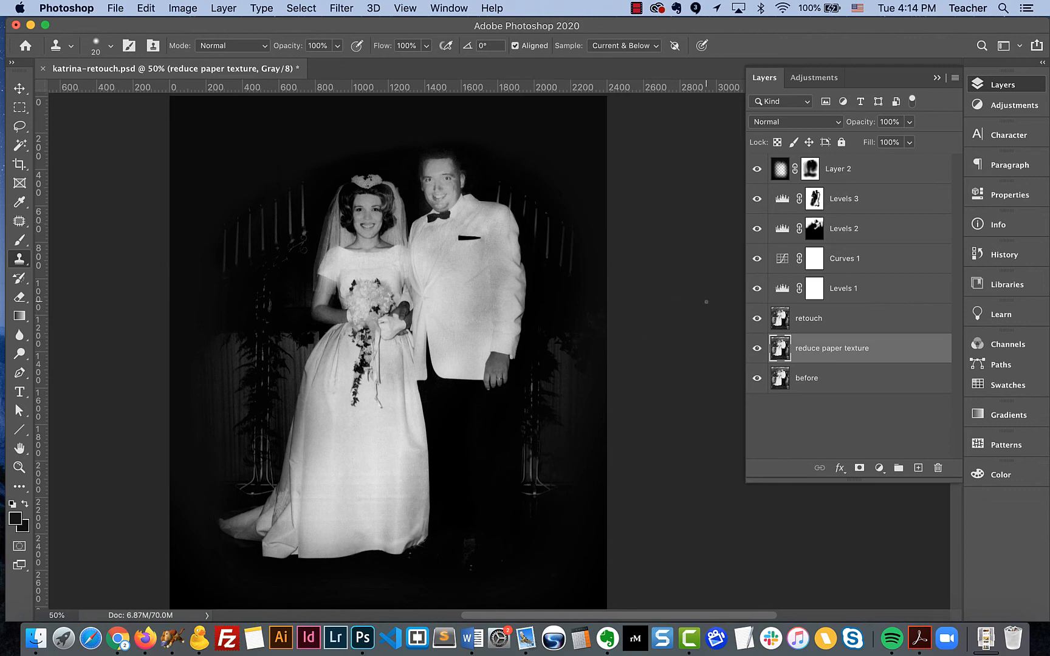
key("super+z")
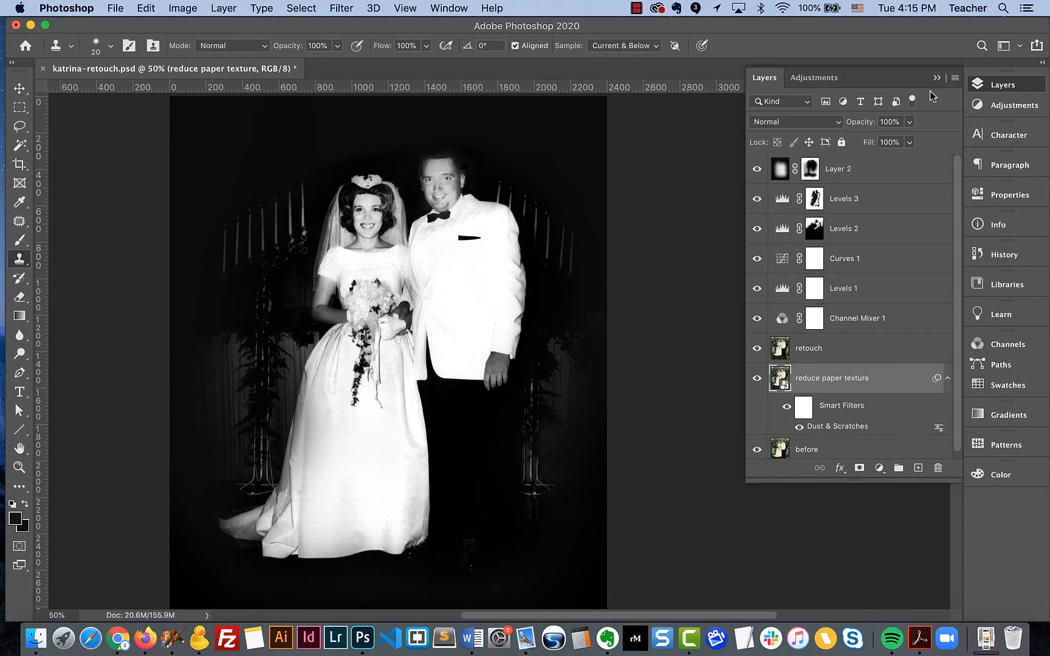
Flatten the image into a single layer and convert it to Grayscale mode, discarding the color information.
left_click(953, 79)
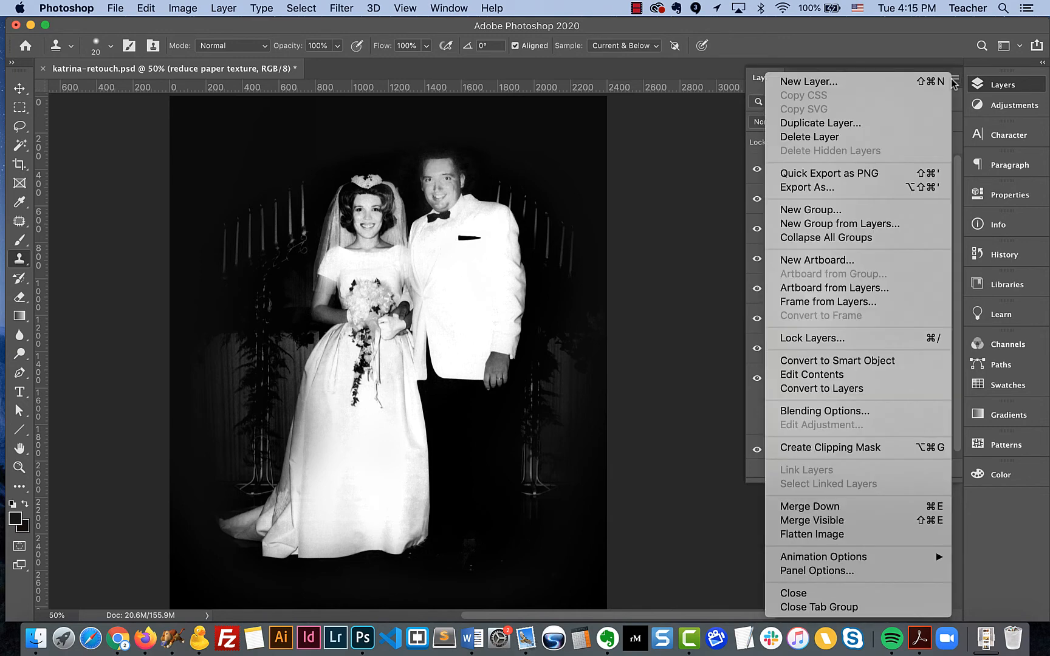
left_click(845, 535)
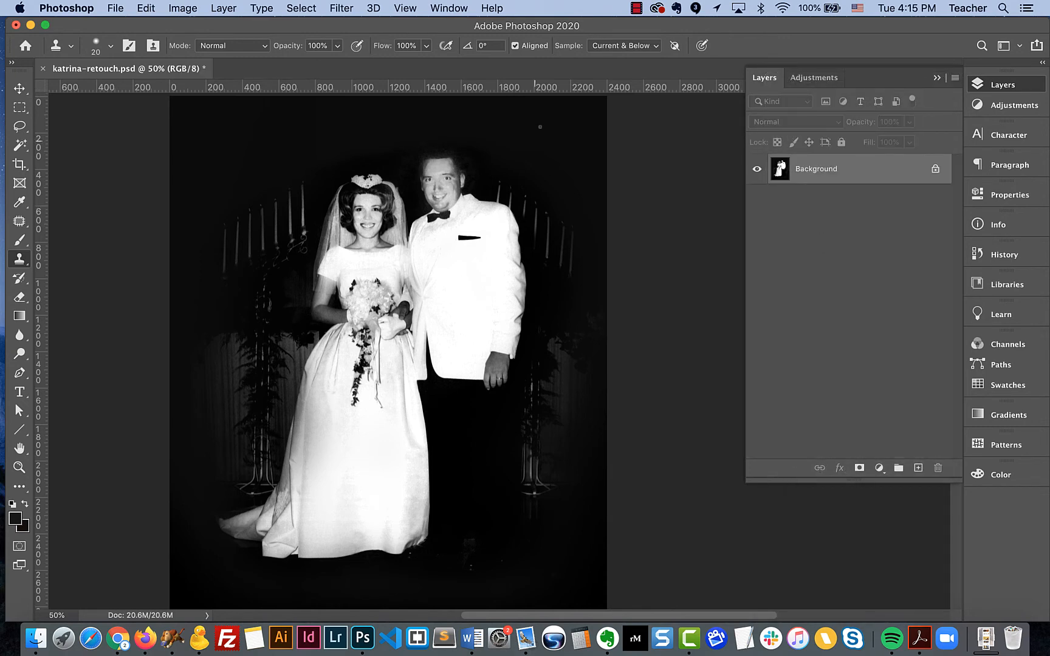
left_click(185, 8)
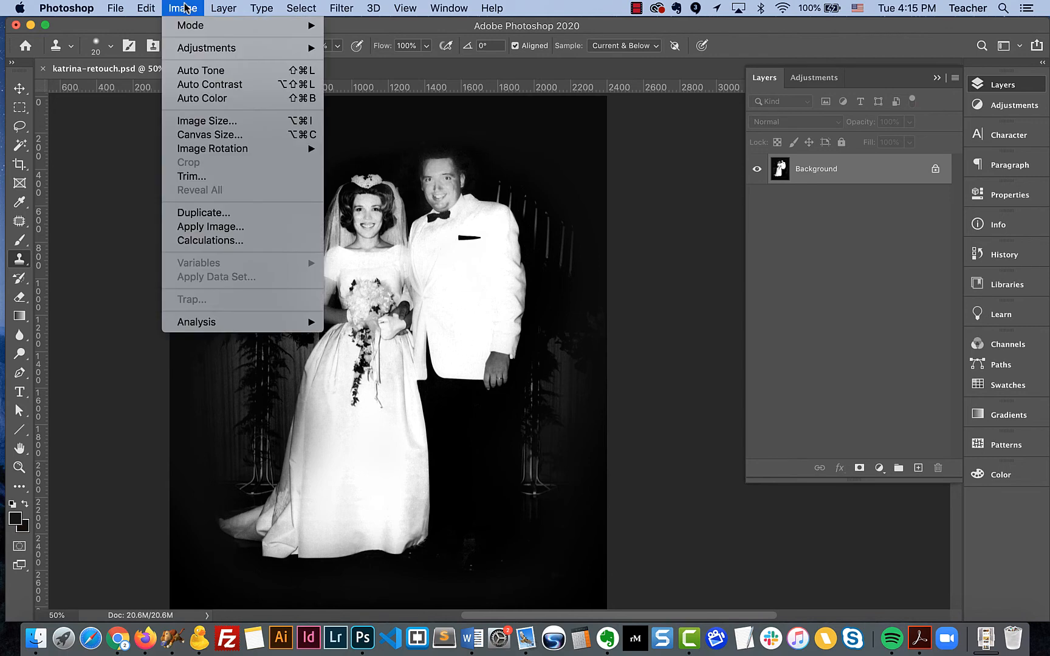
mouse_move(191, 25)
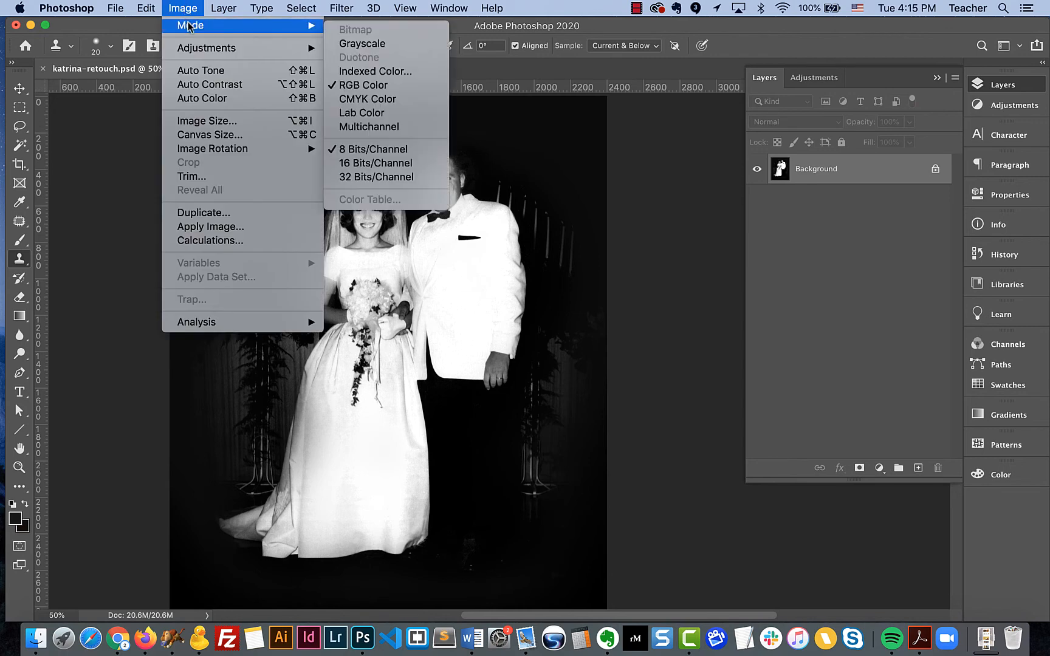
left_click(351, 45)
left_click(629, 254)
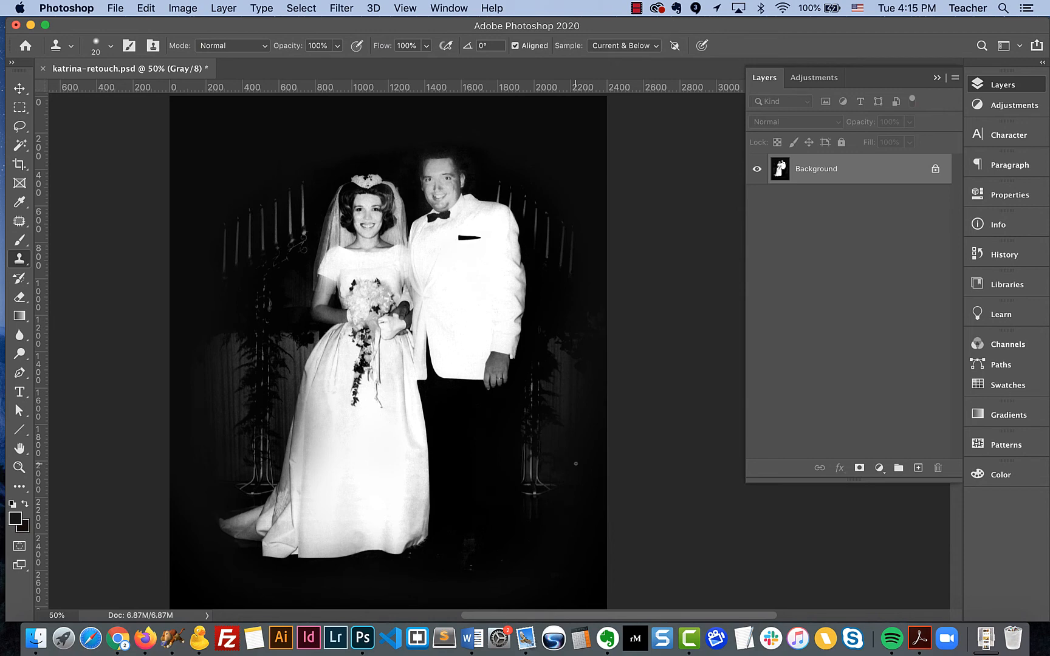
Undo the Grayscale conversion, delete the Flatten Image history state, and display the separate layers again.
key("super+z")
left_click(1001, 254)
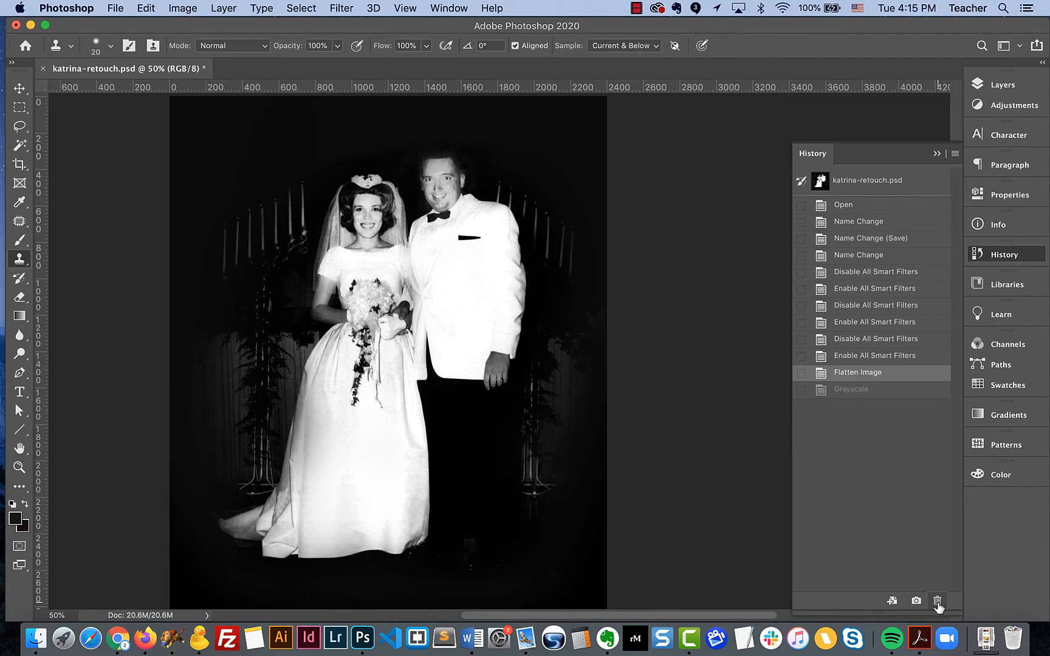
left_click(937, 602)
left_click(634, 229)
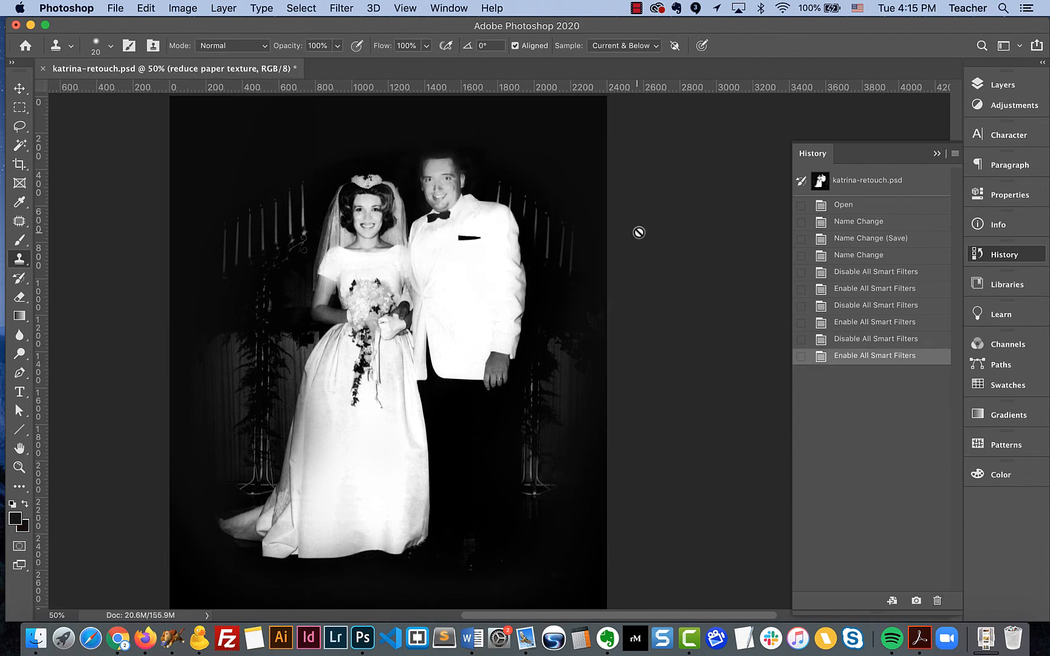
left_click(999, 85)
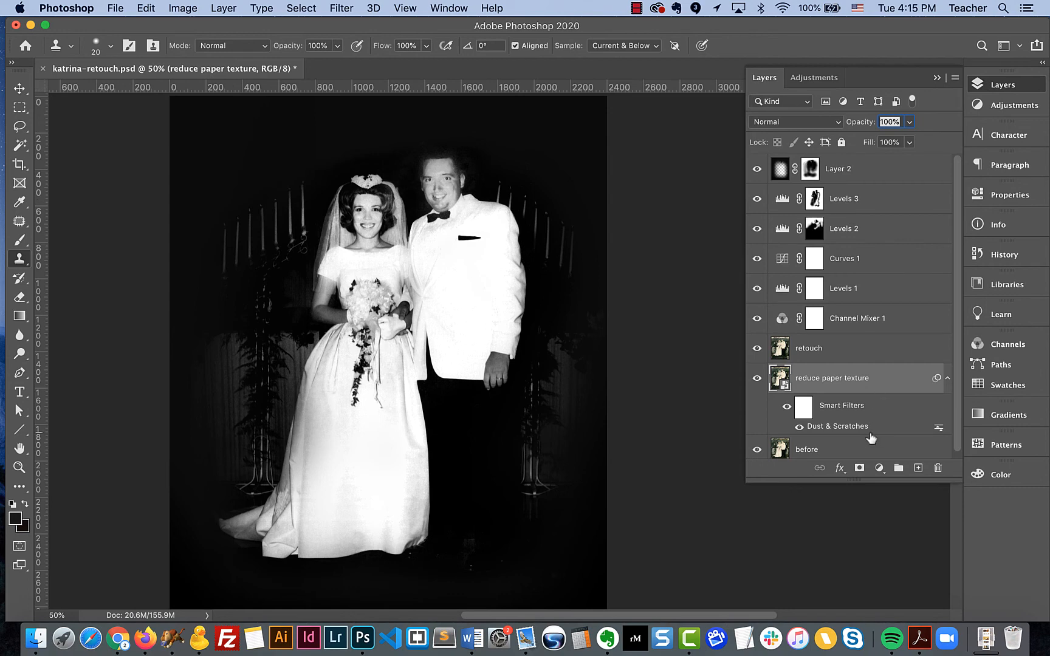
Flatten all layers of the restored photo and change the color mode to Grayscale, discarding the color information.
scroll(871, 437, "down", 1)
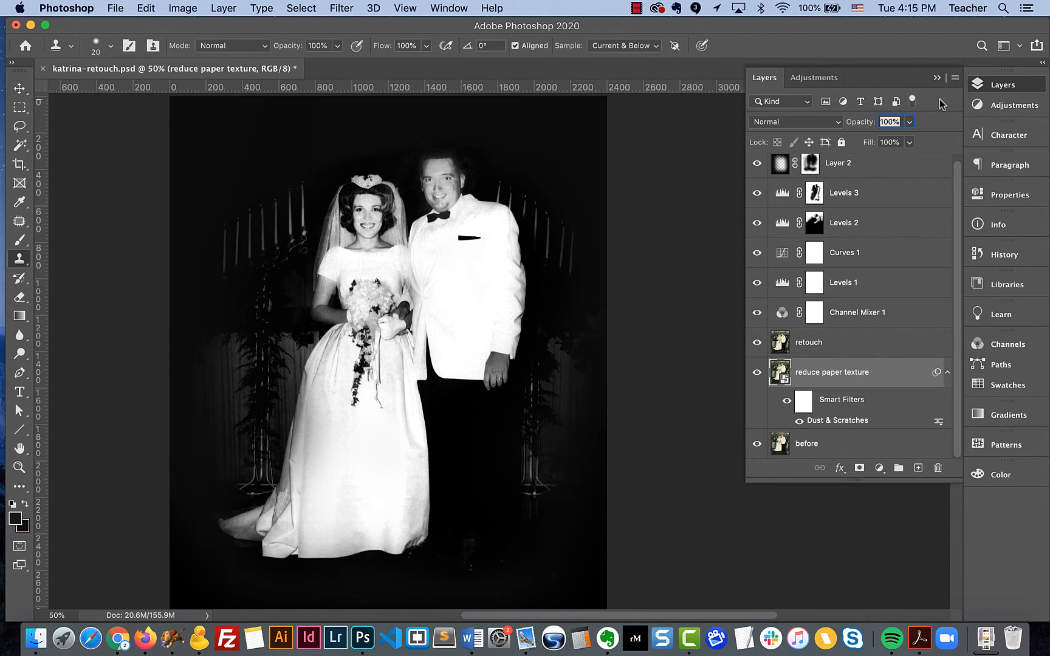
left_click(956, 77)
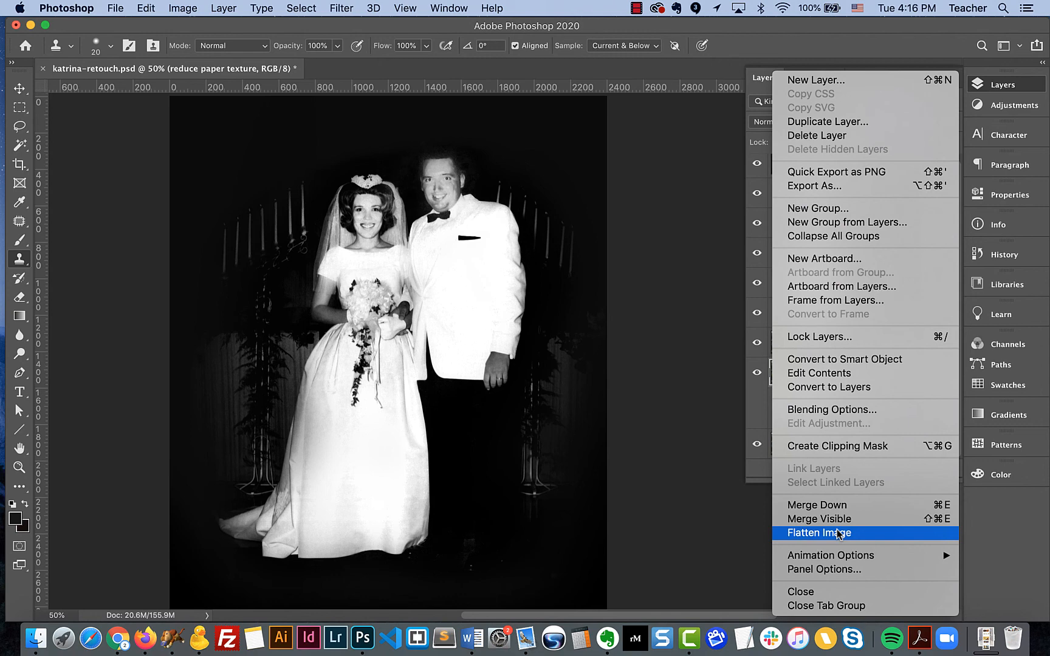
left_click(839, 534)
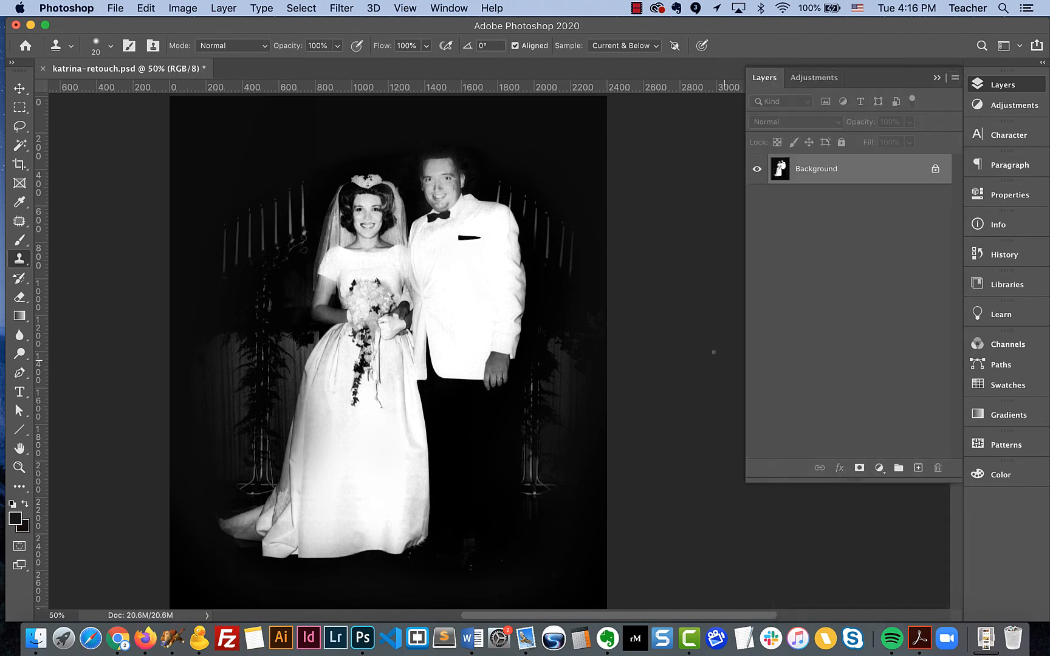
left_click(183, 8)
mouse_move(212, 26)
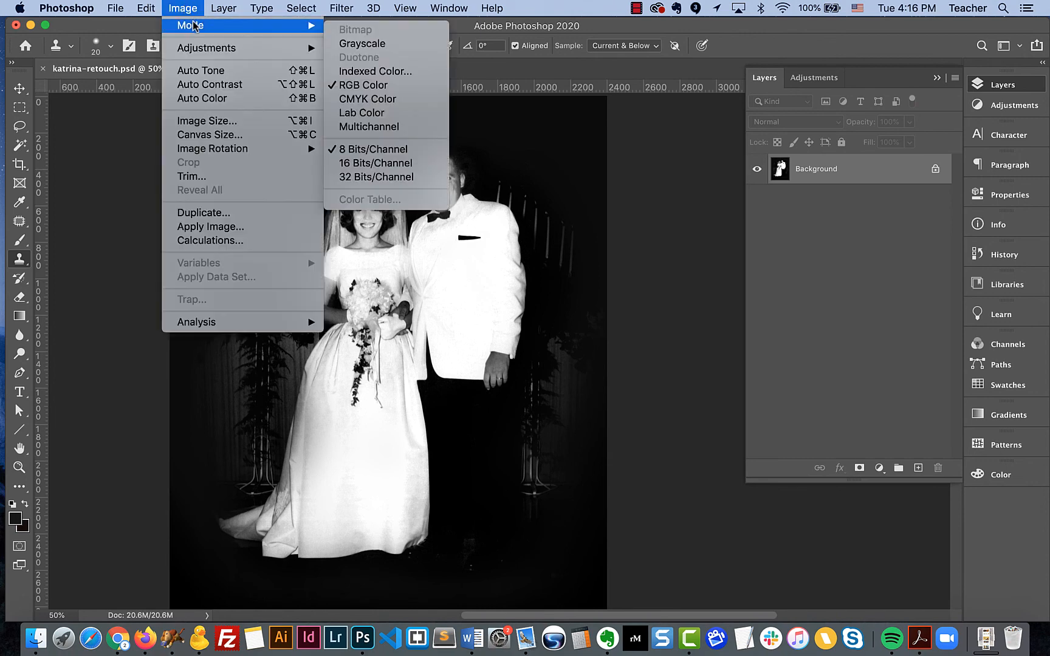
left_click(367, 45)
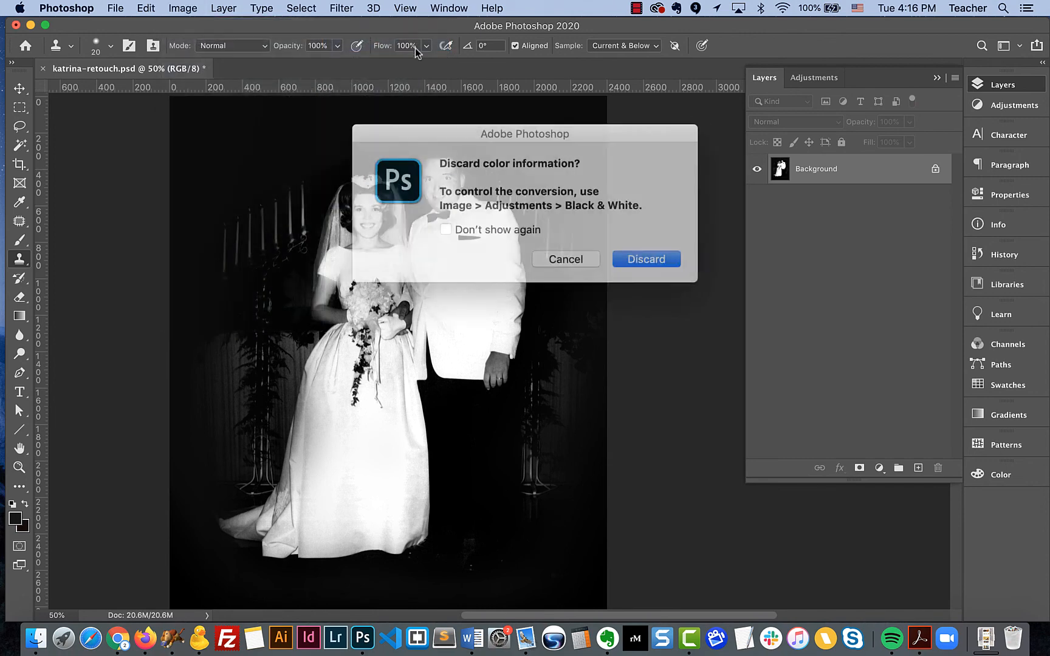
left_click(644, 255)
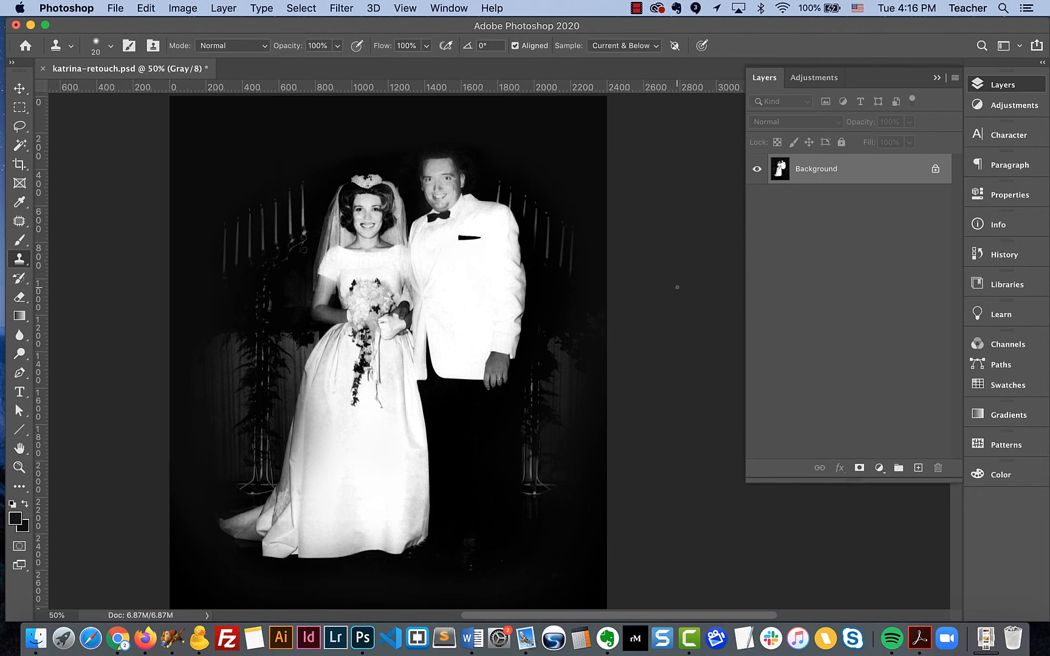